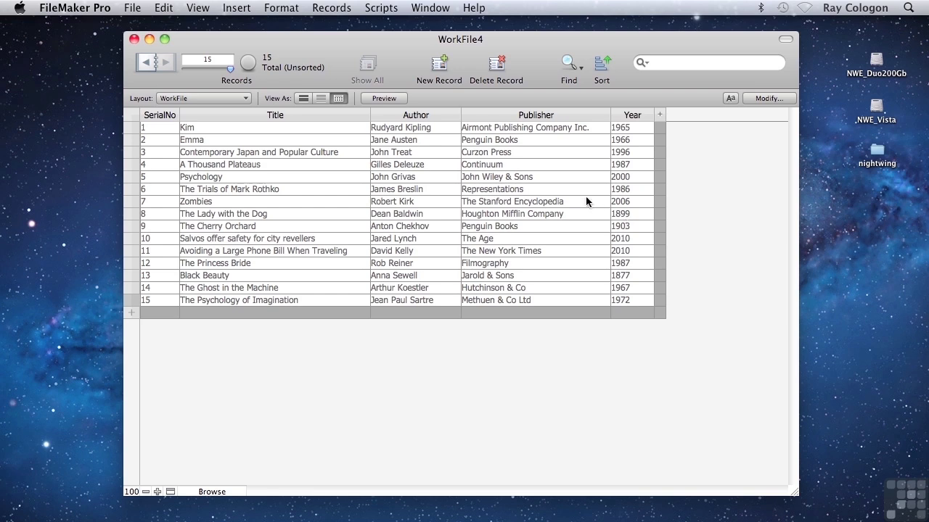
Check the Penguin Books publisher in records 2 and 9, then click outside the field
click(537, 140)
drag(536, 141, 442, 147)
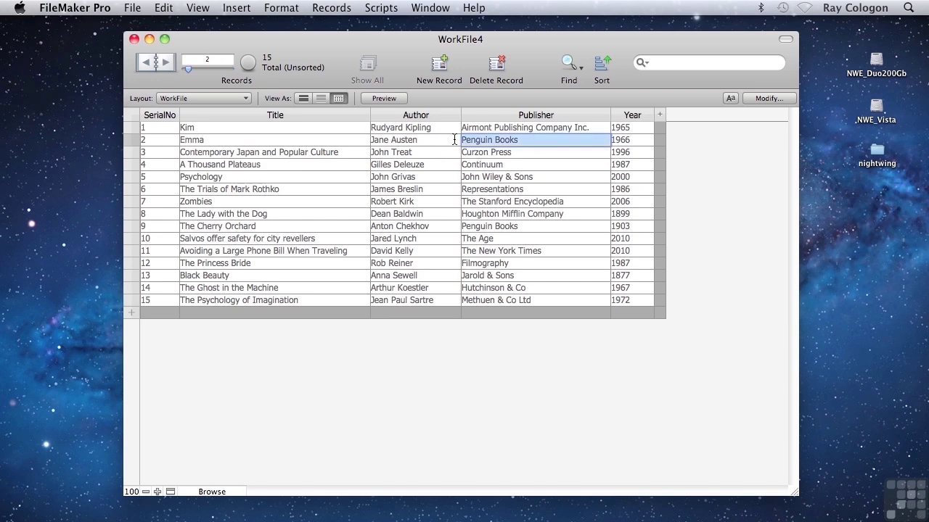
click(528, 226)
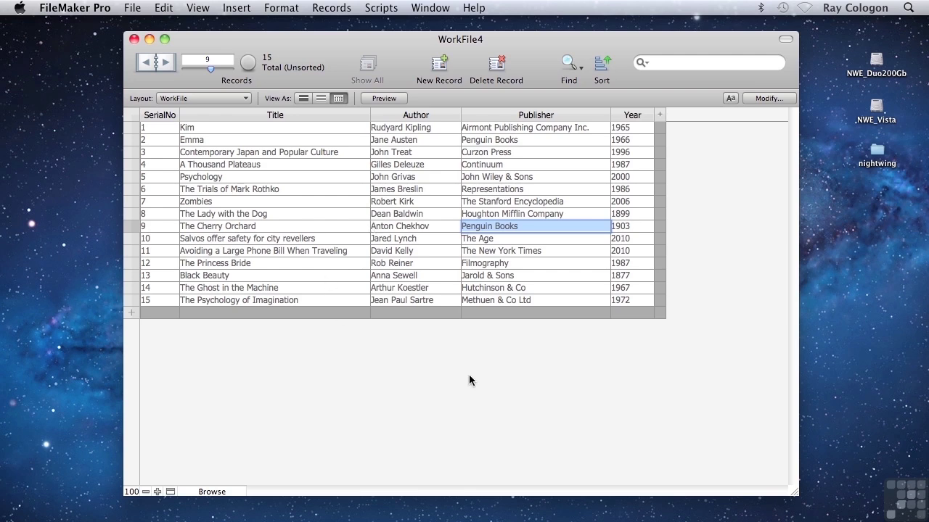
click(568, 414)
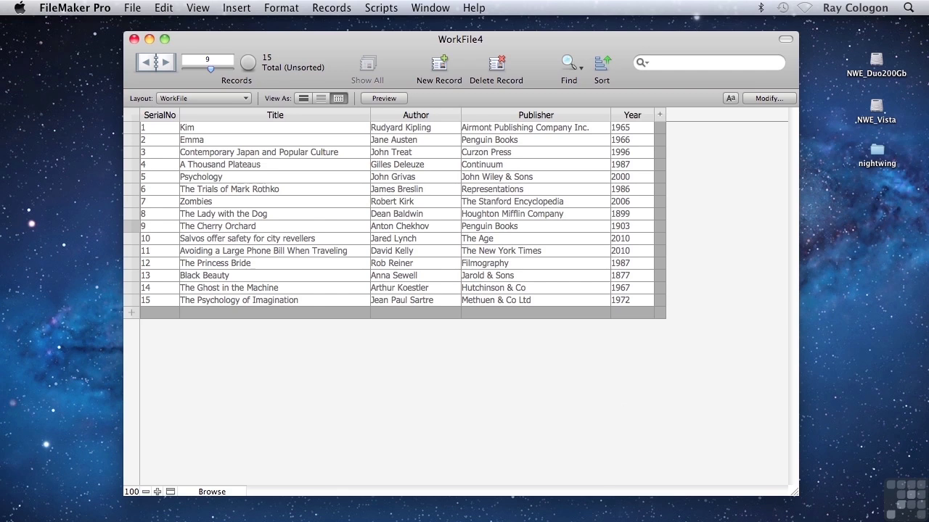
Open File > Manage > Database and show the Tables list for WorkFile4
click(133, 9)
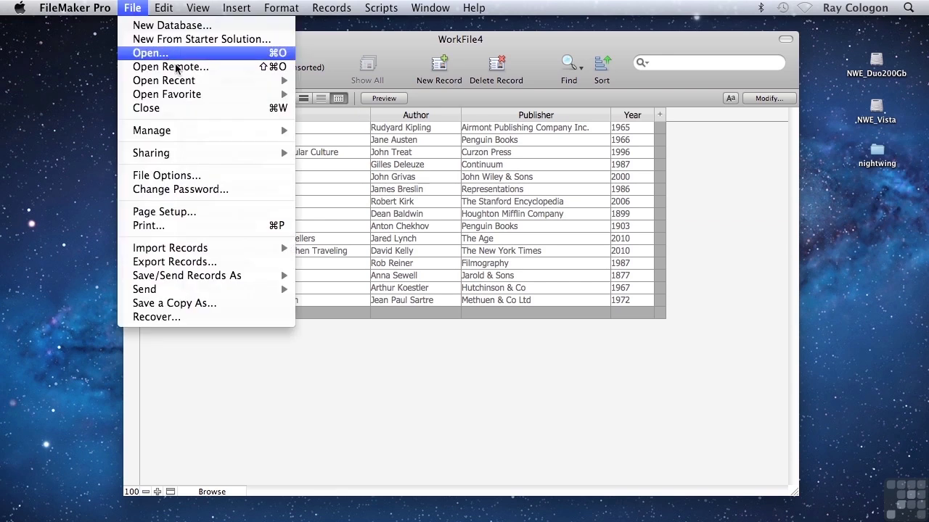
mouse_move(250, 129)
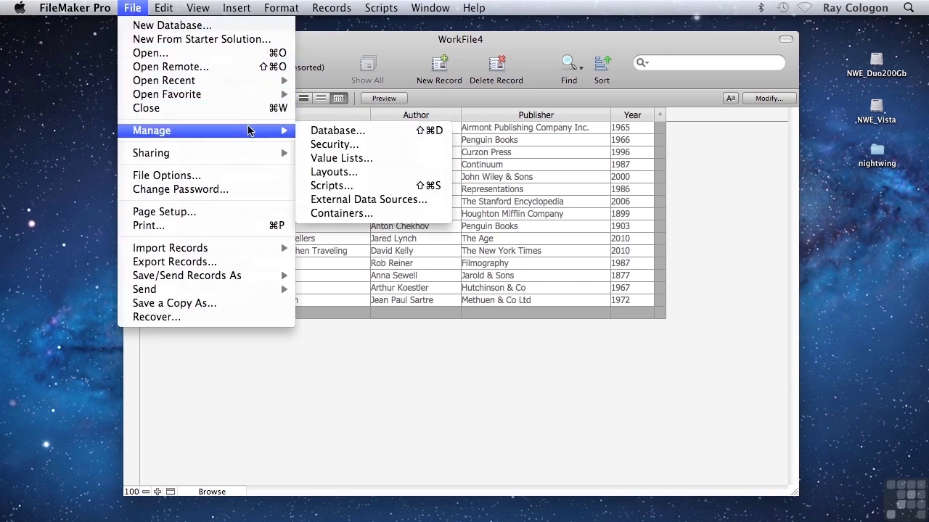
click(315, 131)
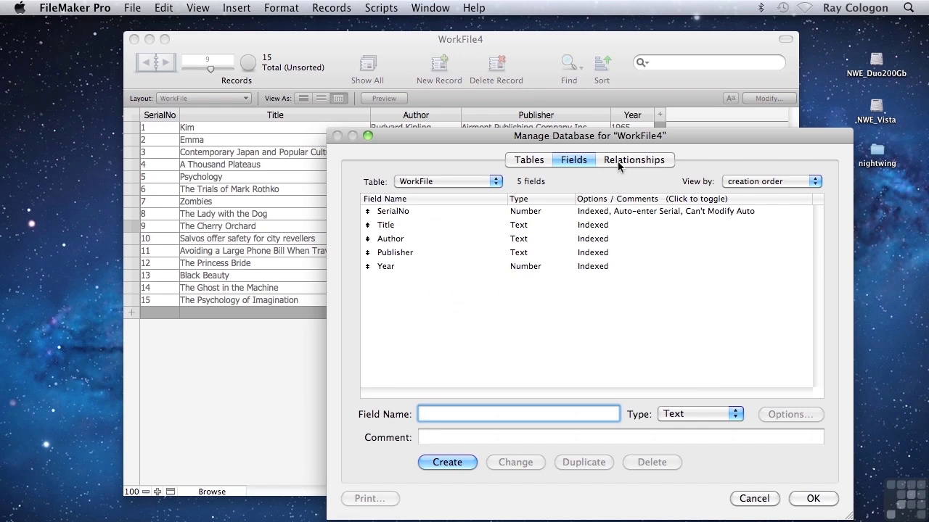
click(535, 161)
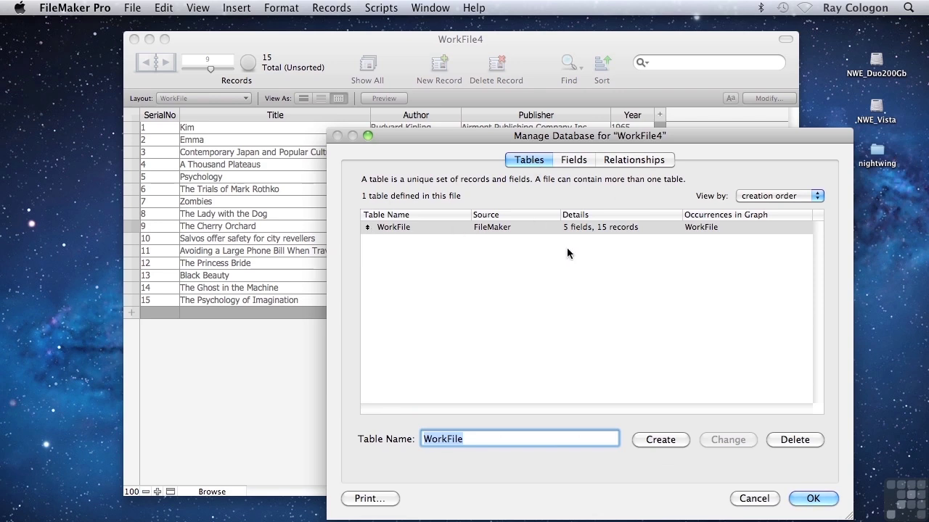
On the Tables tab, rename WorkFile to Books and create an empty table named Publishers
click(395, 230)
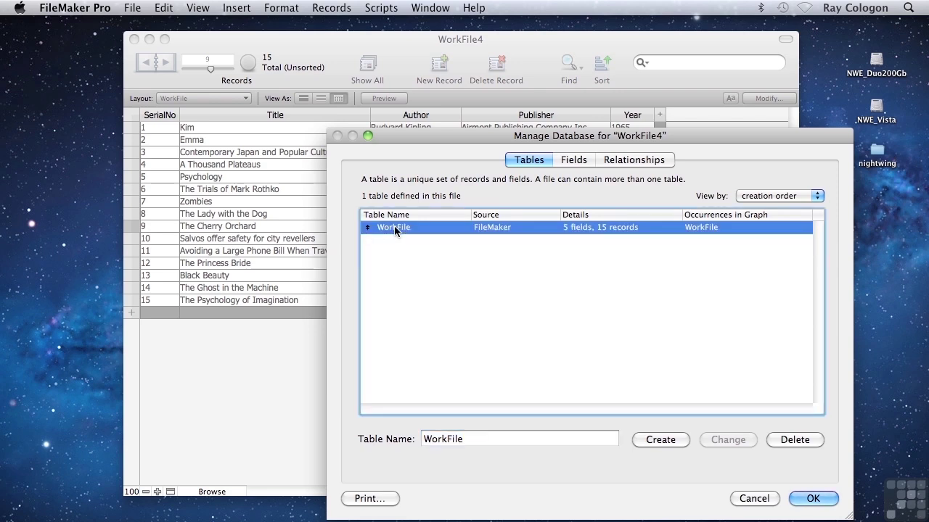
click(481, 442)
text(Book)
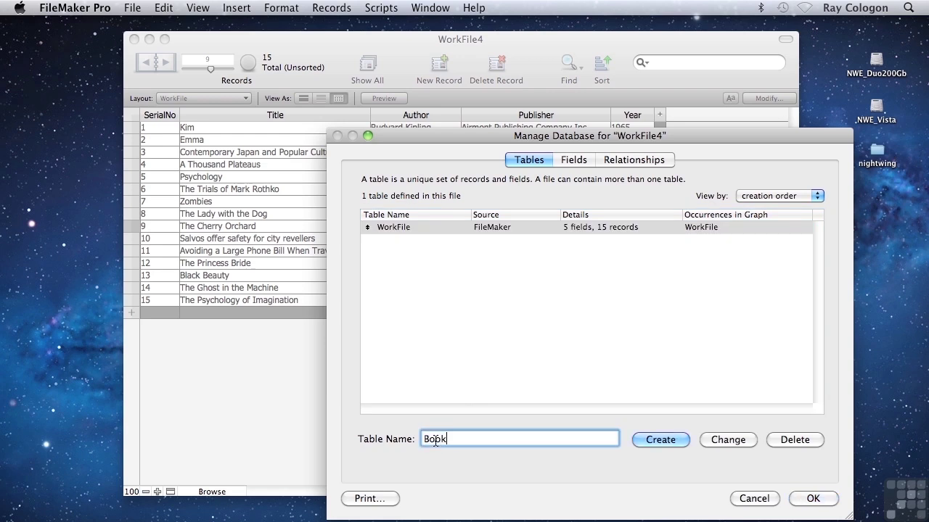
text(s)
click(719, 440)
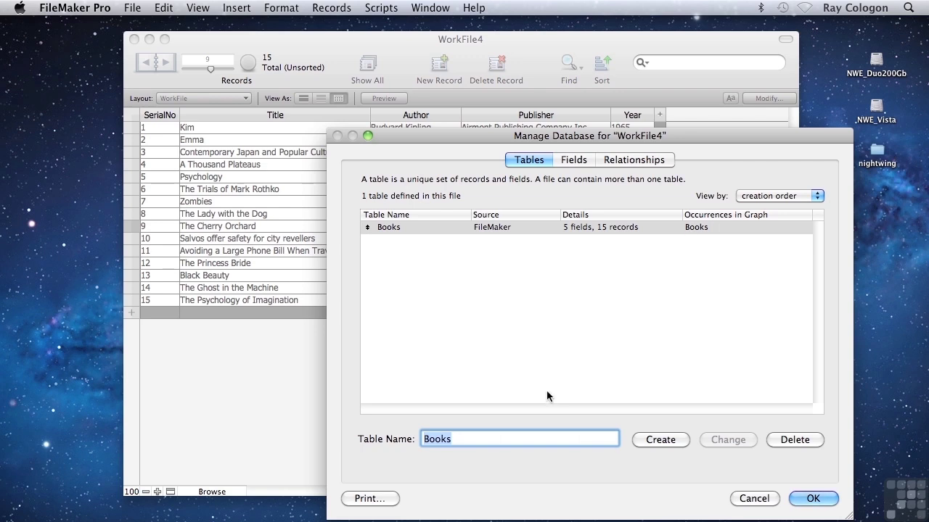
text(Publ)
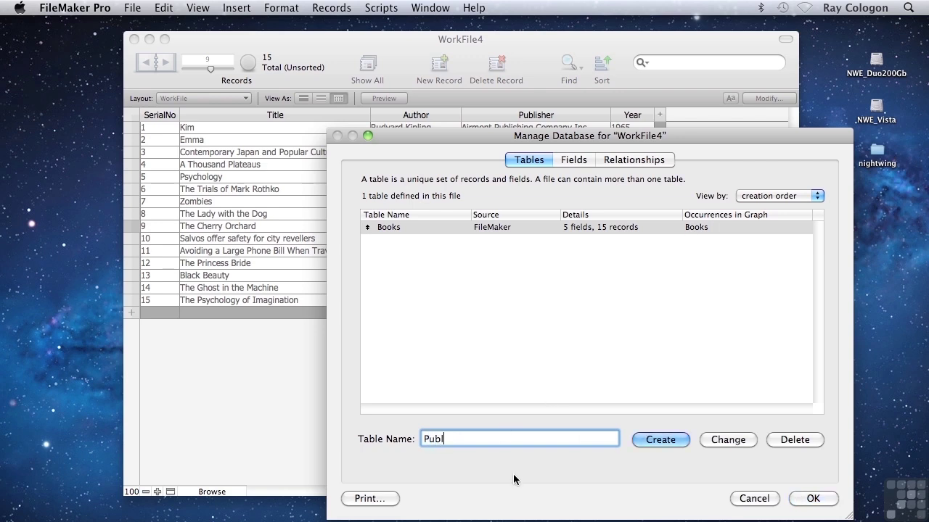
text(ishers)
click(660, 440)
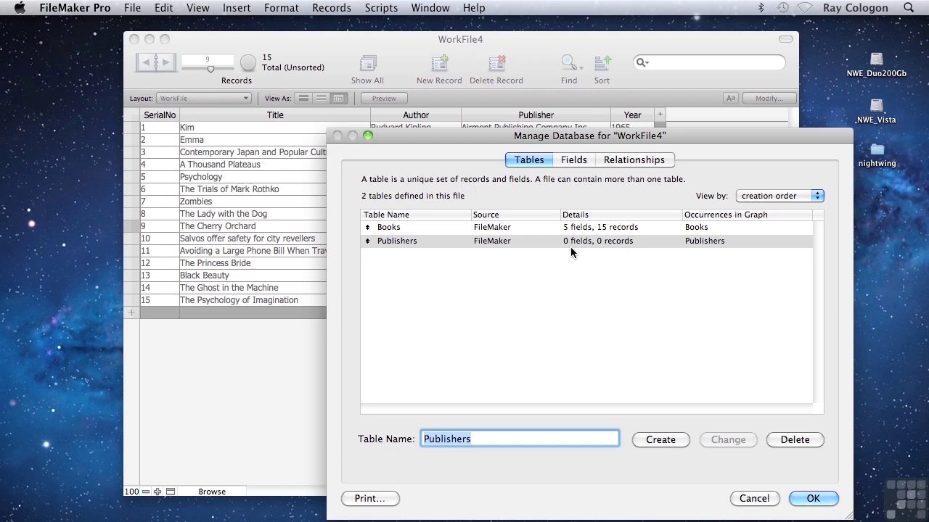
On the Publishers Fields tab, create a field named Serial# of type Number
click(576, 160)
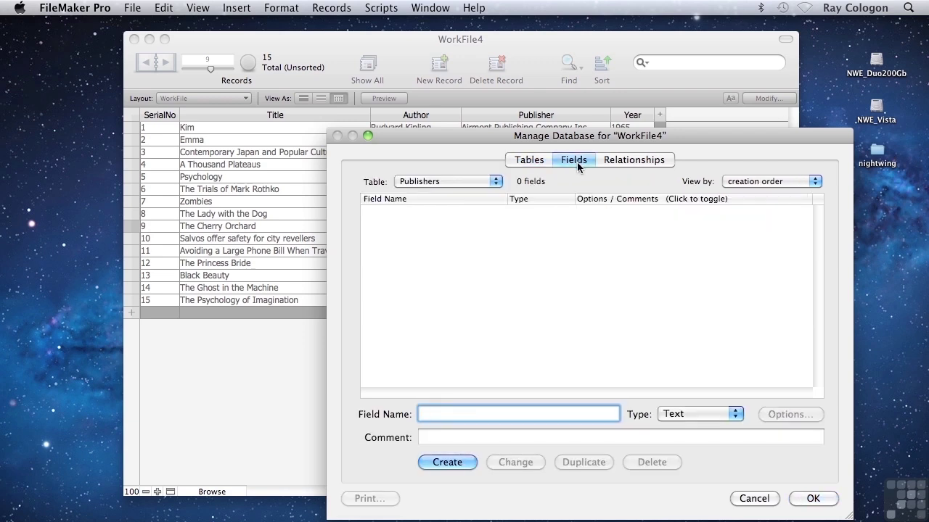
text(Serial#)
click(680, 414)
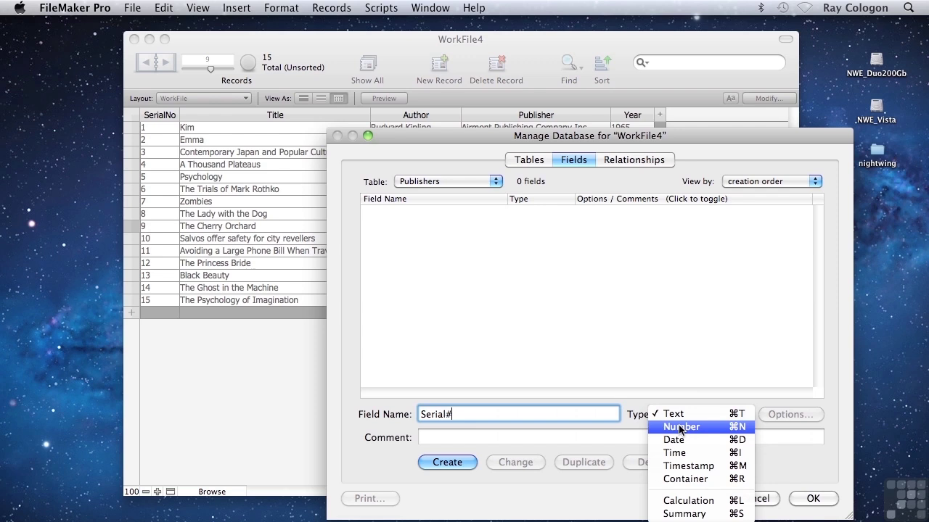
click(680, 428)
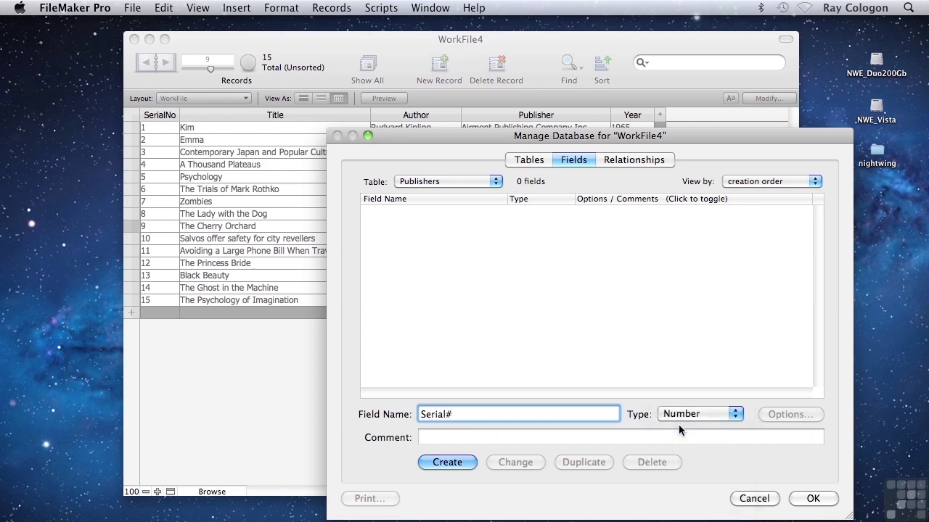
click(435, 463)
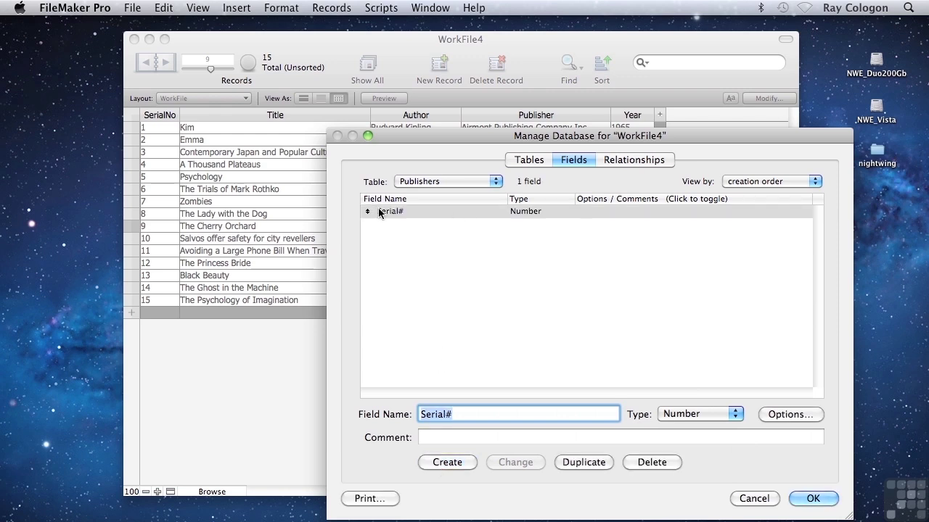
Set the Serial# field to auto-enter a serial number
click(788, 415)
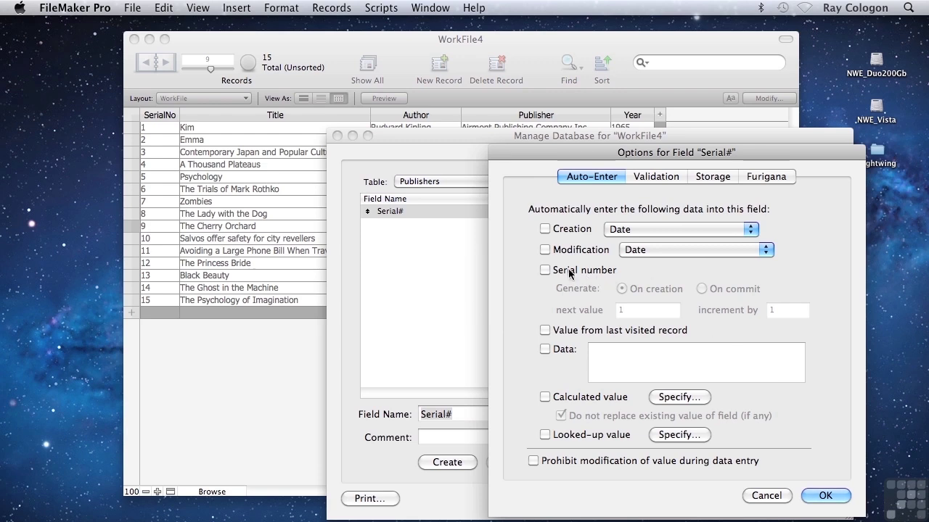
click(544, 271)
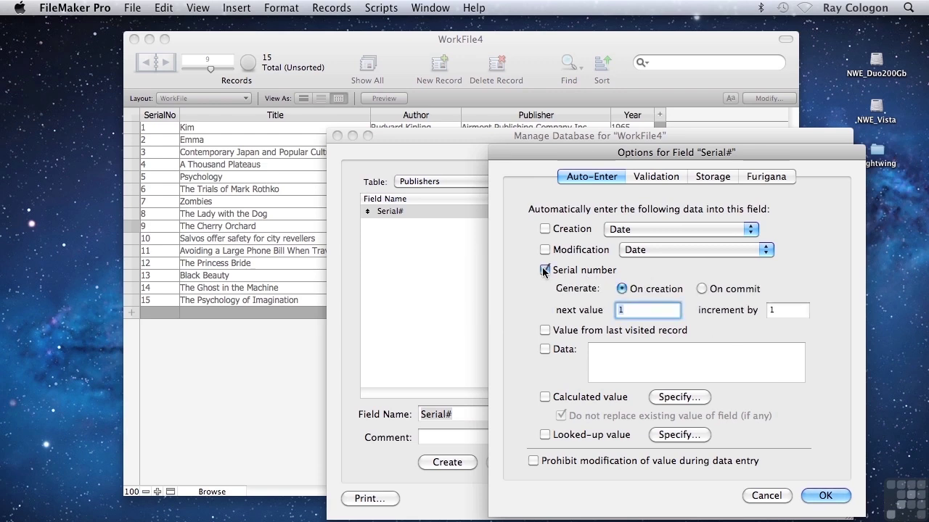
click(825, 496)
Create a Text field named PublisherName in the Publishers table
text(PublisherName)
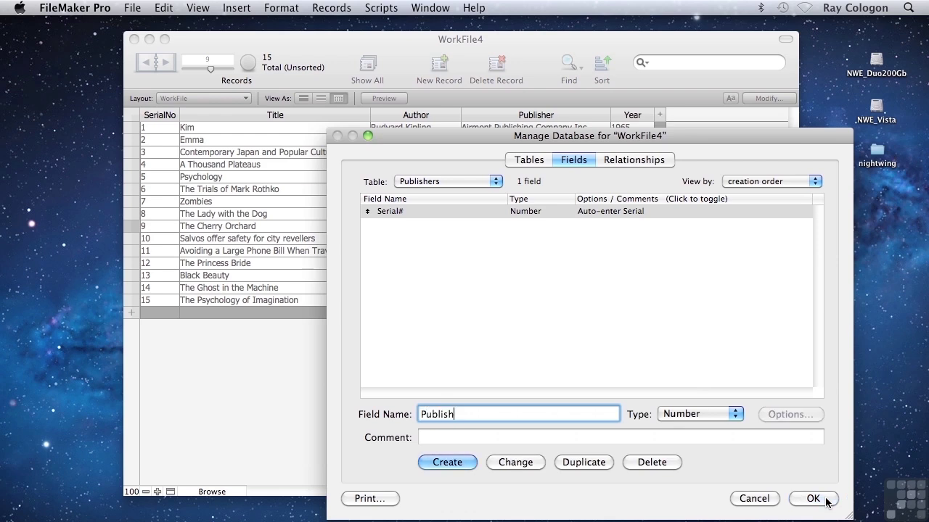
click(734, 414)
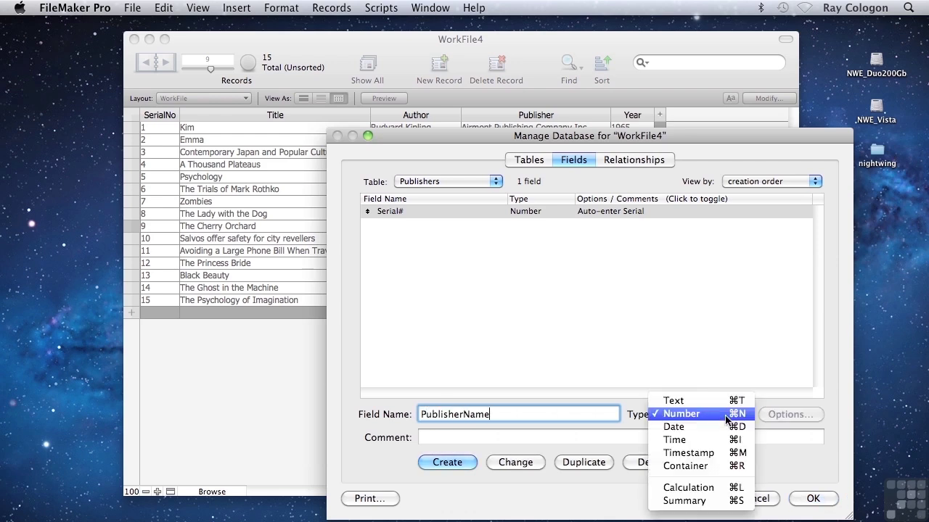
click(688, 402)
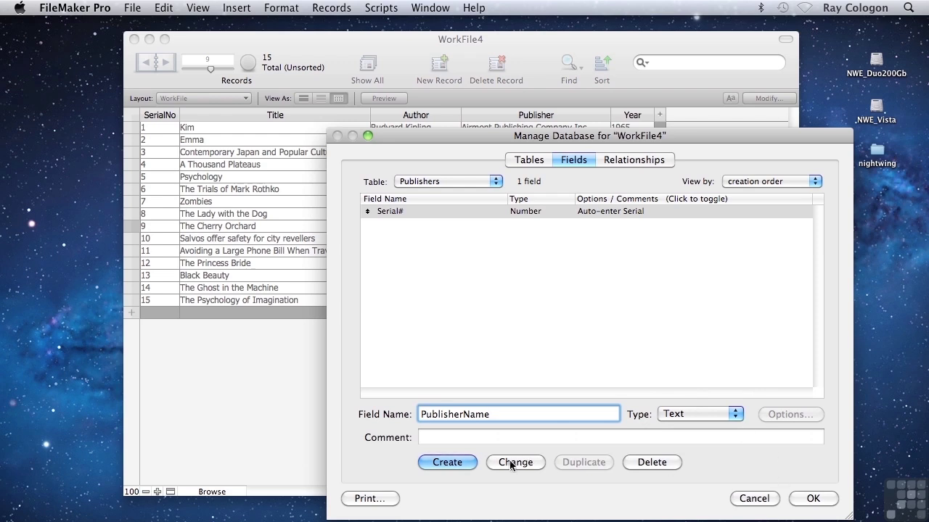
click(447, 462)
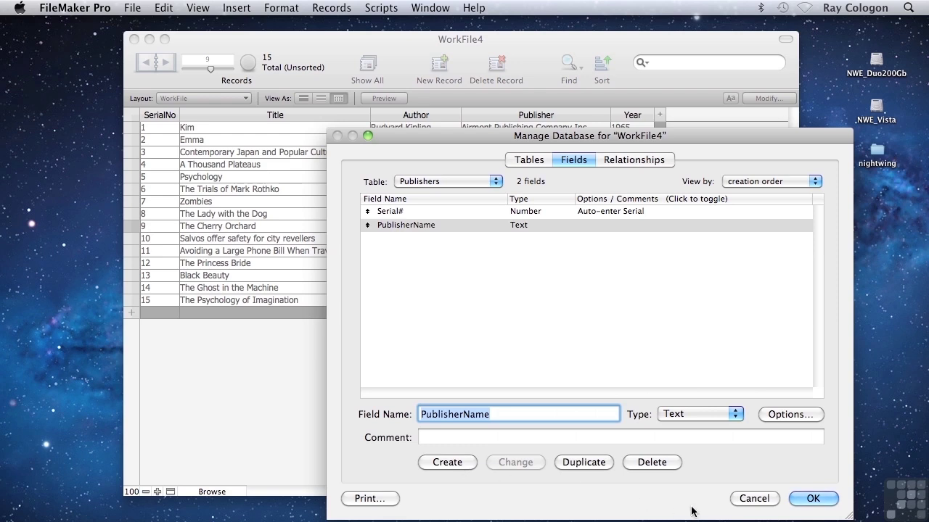
Close Manage Database with OK and switch to the Publishers layout
click(798, 499)
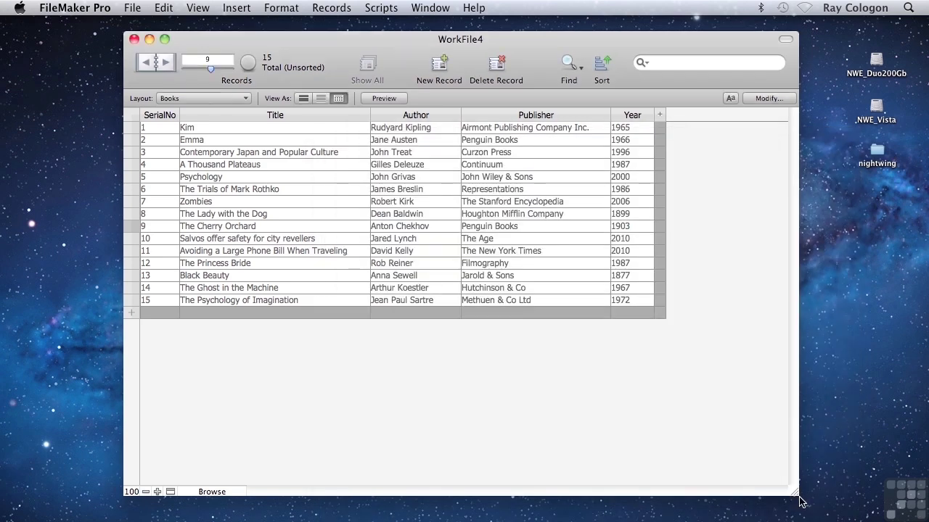
click(190, 98)
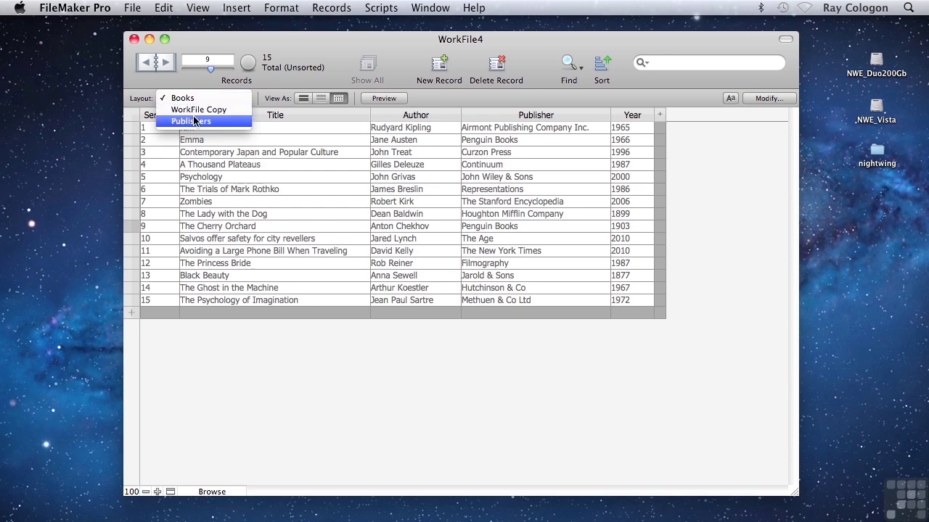
click(194, 120)
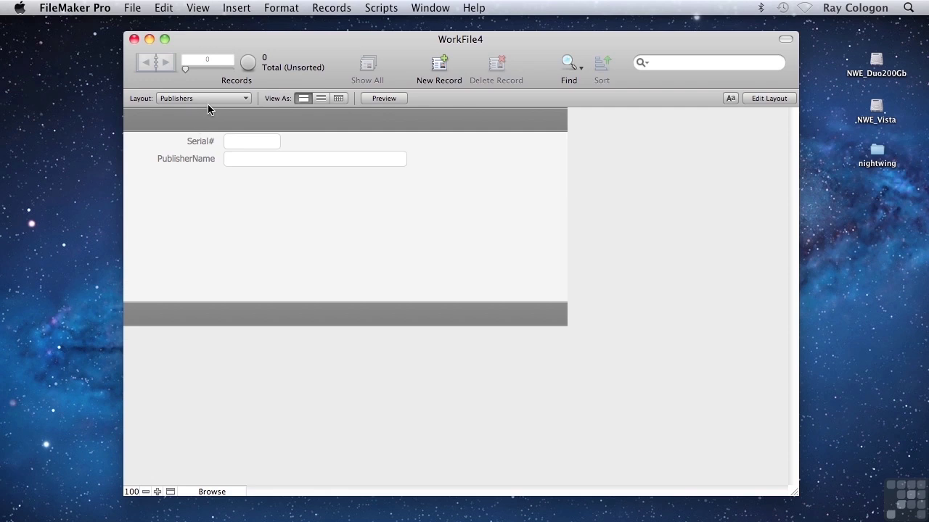
In Layout mode, move the Serial# and PublisherName labels into the header and align the fields side by side
click(189, 10)
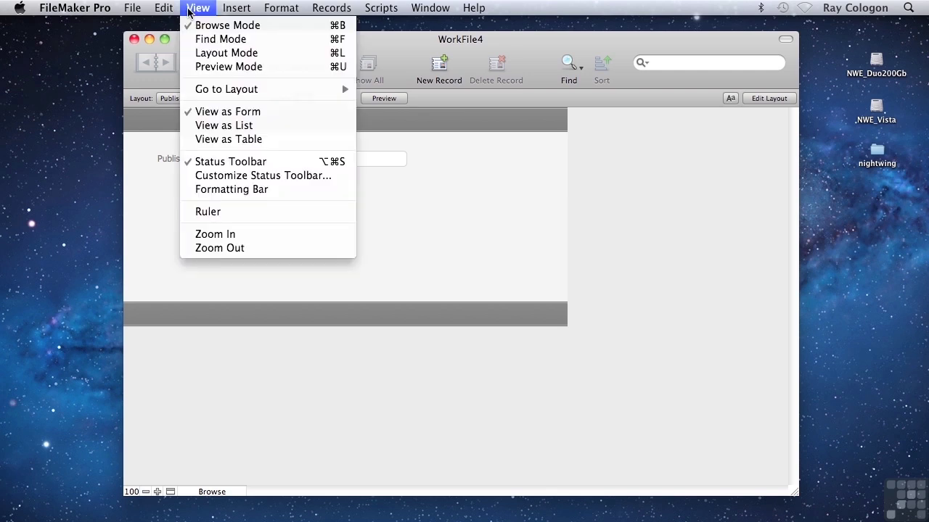
click(206, 53)
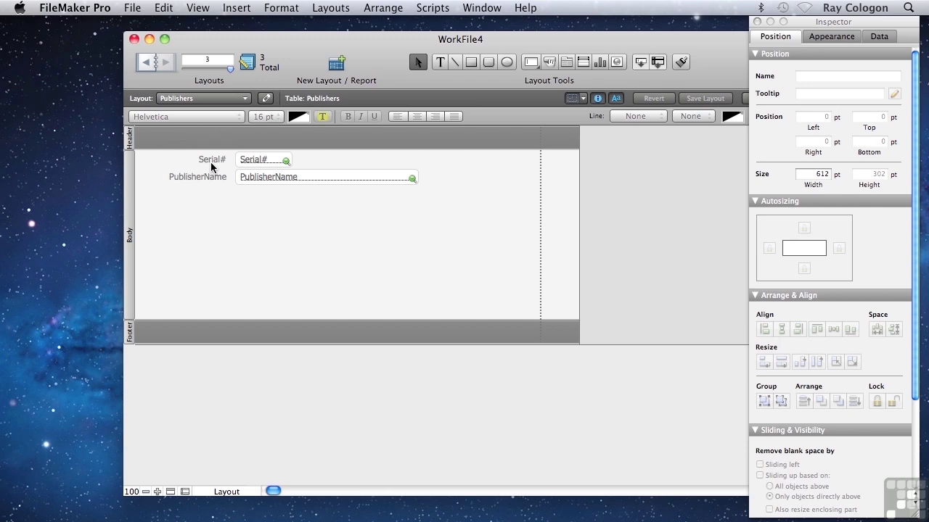
drag(209, 159, 244, 143)
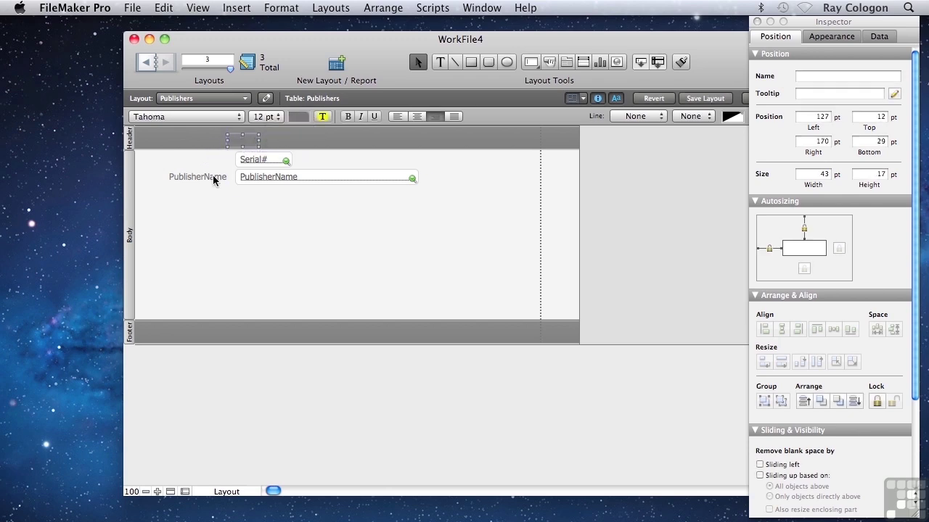
drag(188, 177, 311, 145)
drag(248, 160, 232, 161)
drag(277, 180, 313, 157)
Set the field text to 10 pt, fill the header labels white, and shrink the body to one row
shift+click(262, 157)
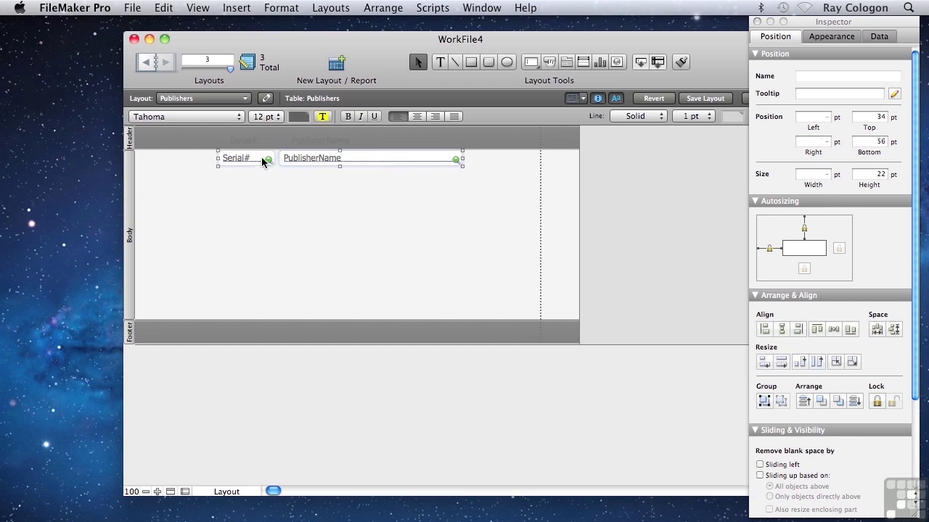
click(268, 117)
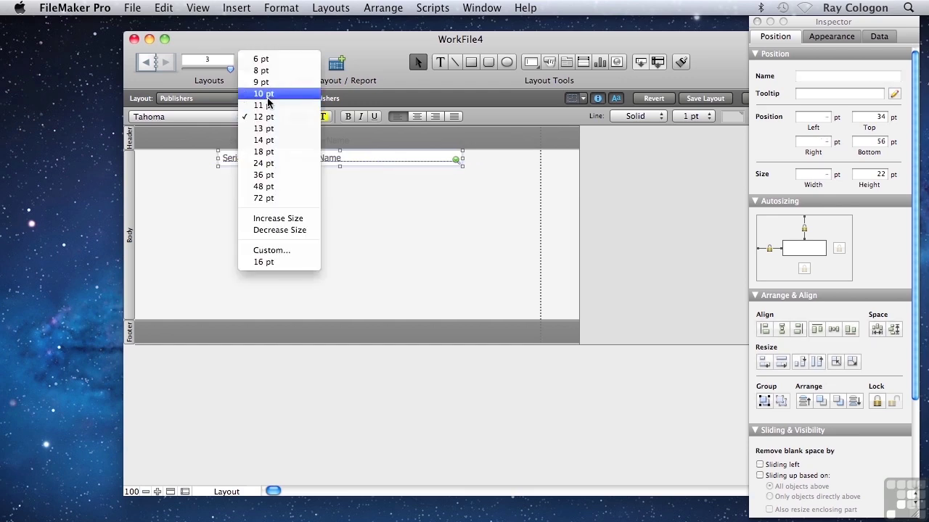
click(263, 94)
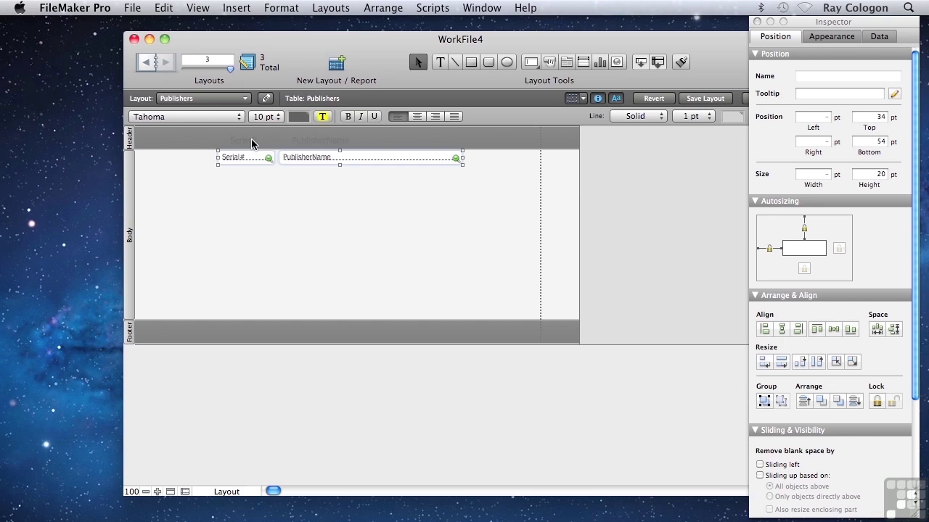
click(251, 139)
click(294, 117)
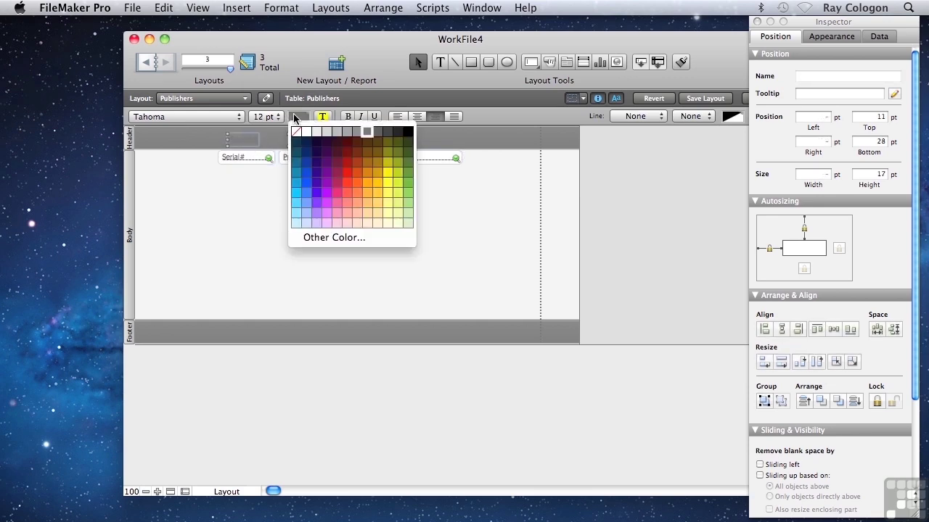
click(307, 131)
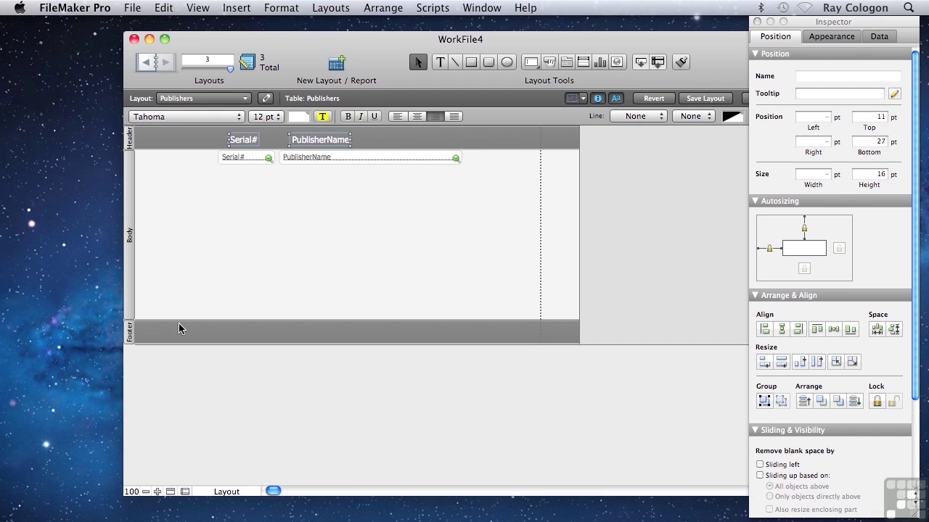
drag(184, 320, 191, 165)
click(198, 8)
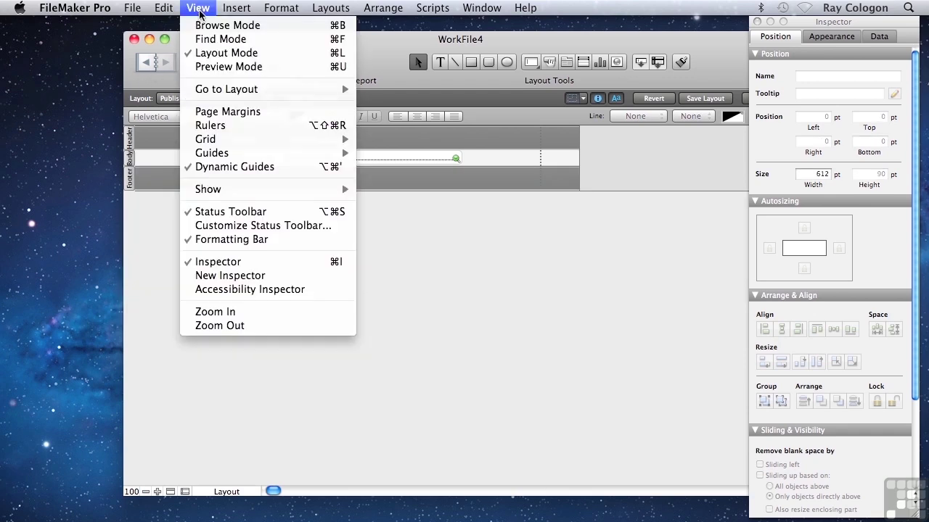
Return to Browse mode and view the empty Publishers layout as a list
click(203, 25)
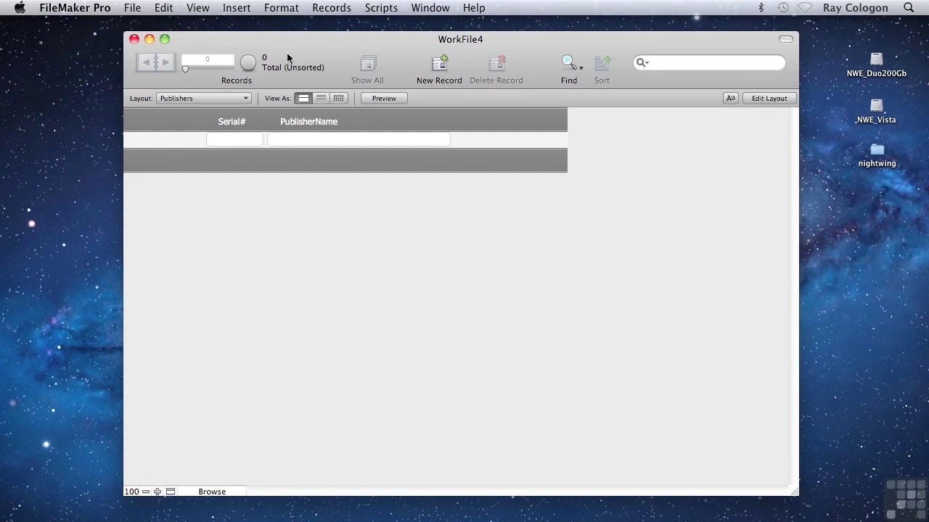
click(320, 98)
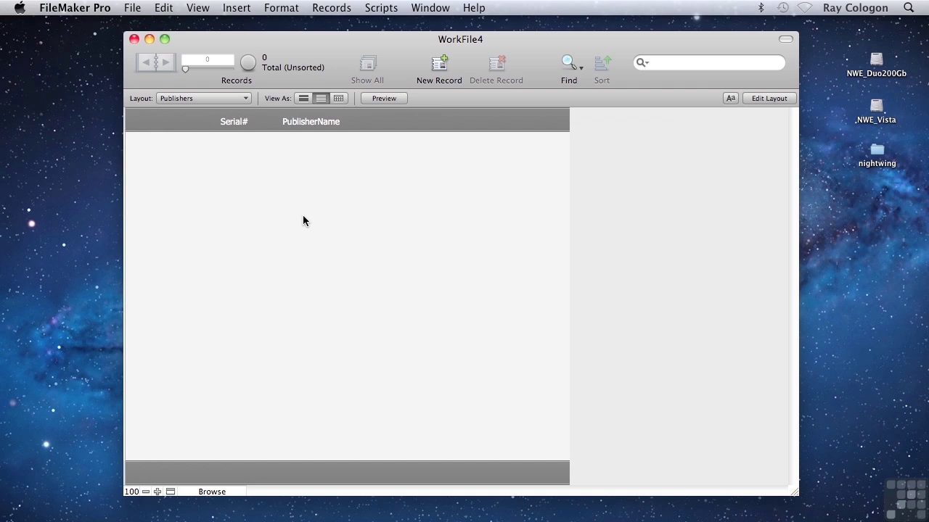
On the Books layout, omit record 9, The Cherry Orchard, from the found set
click(186, 95)
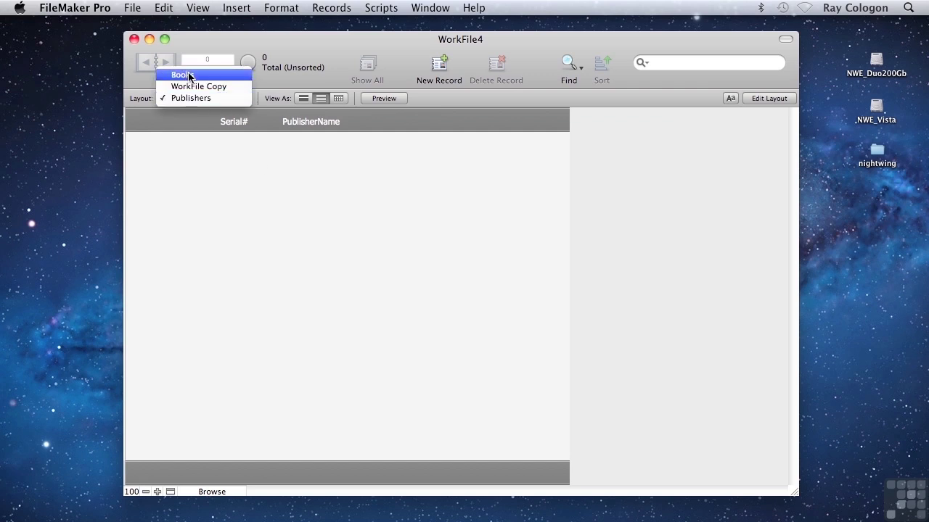
click(188, 75)
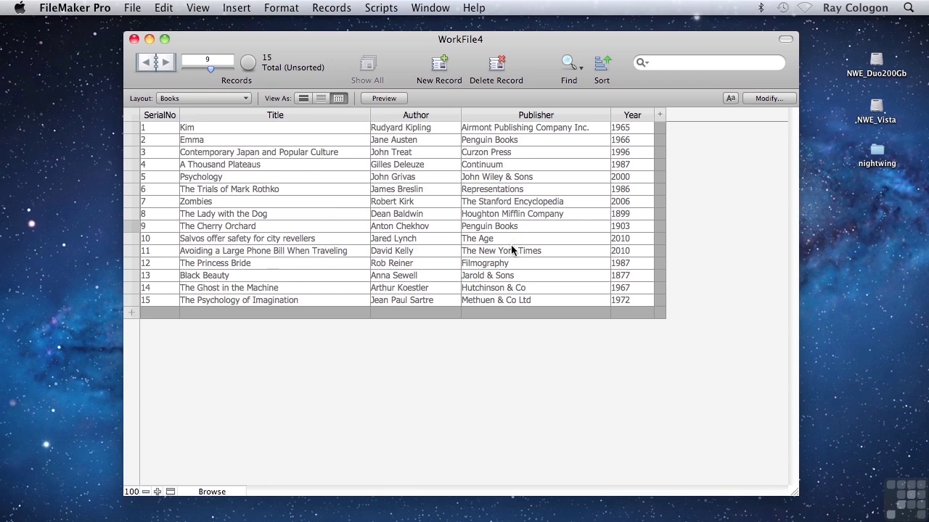
click(590, 228)
click(319, 9)
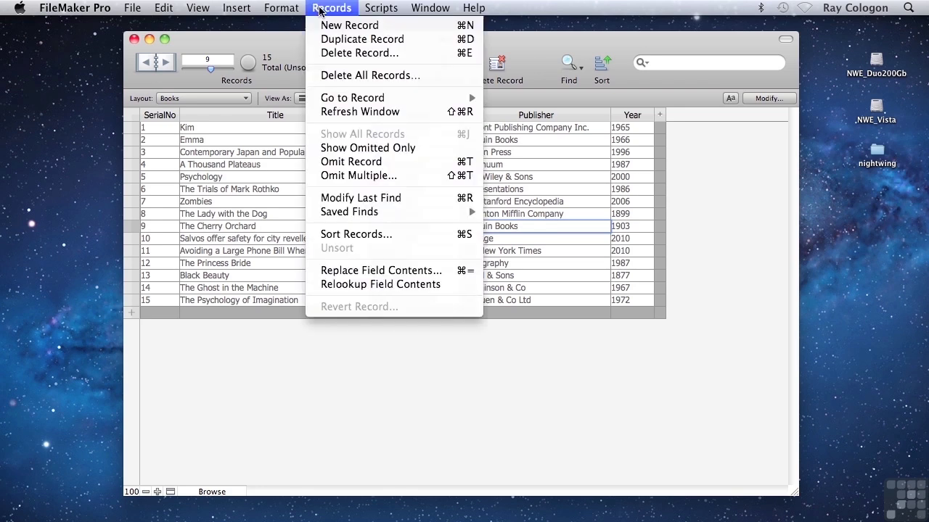
click(349, 161)
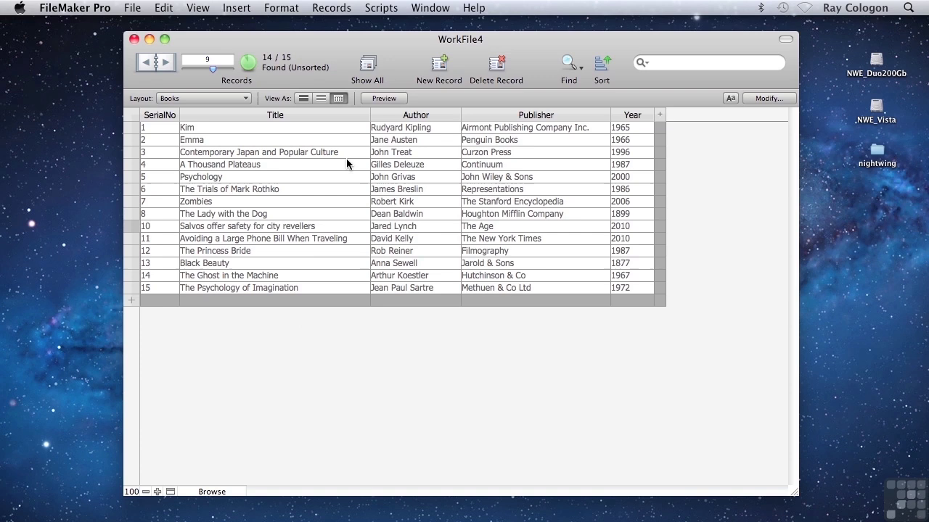
click(194, 98)
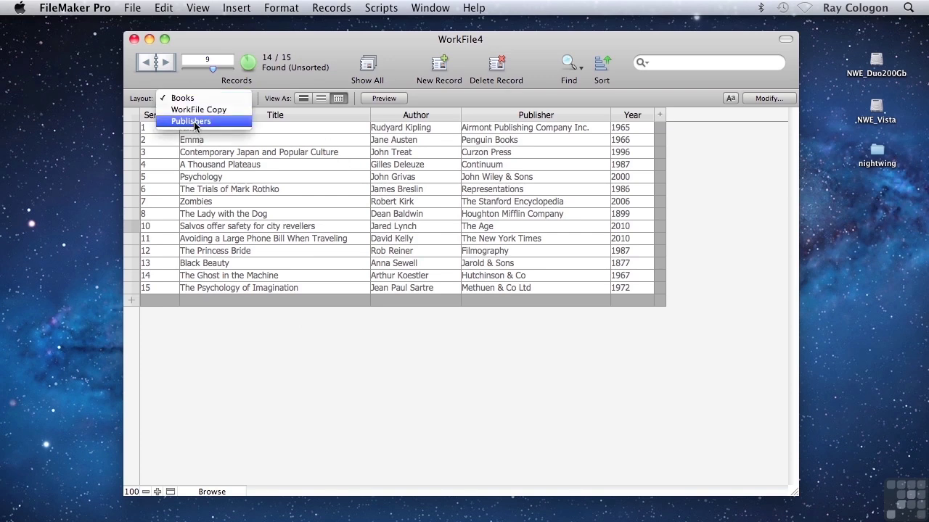
On the Publishers layout, start importing records from WorkFile4.fmp12
click(194, 124)
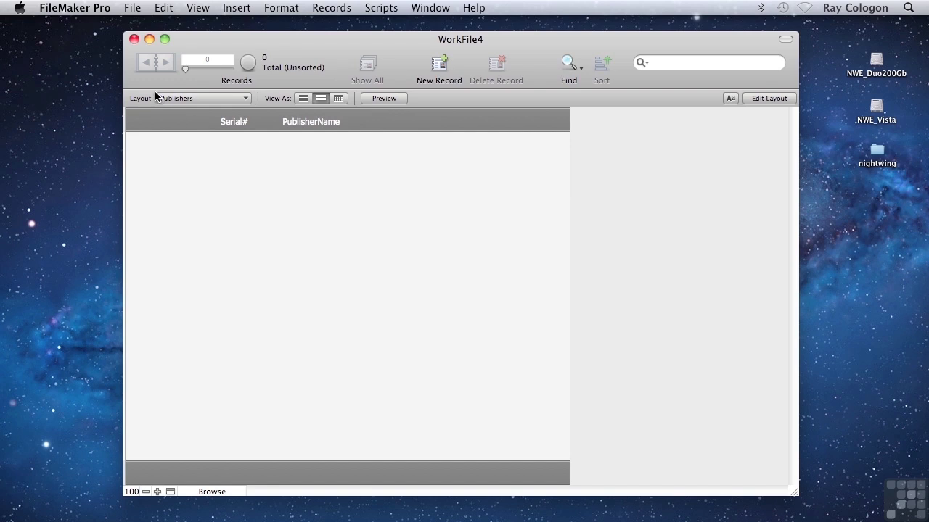
click(132, 7)
mouse_move(201, 256)
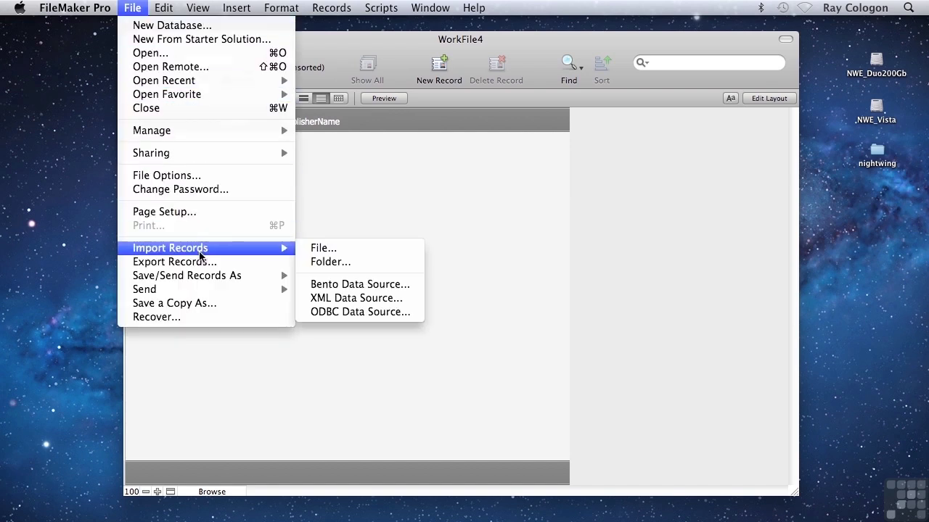
click(344, 250)
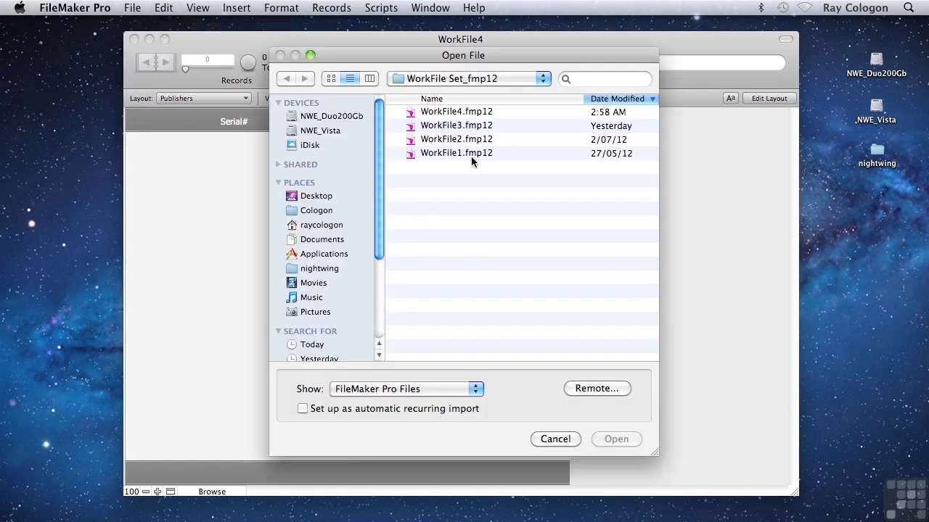
click(465, 112)
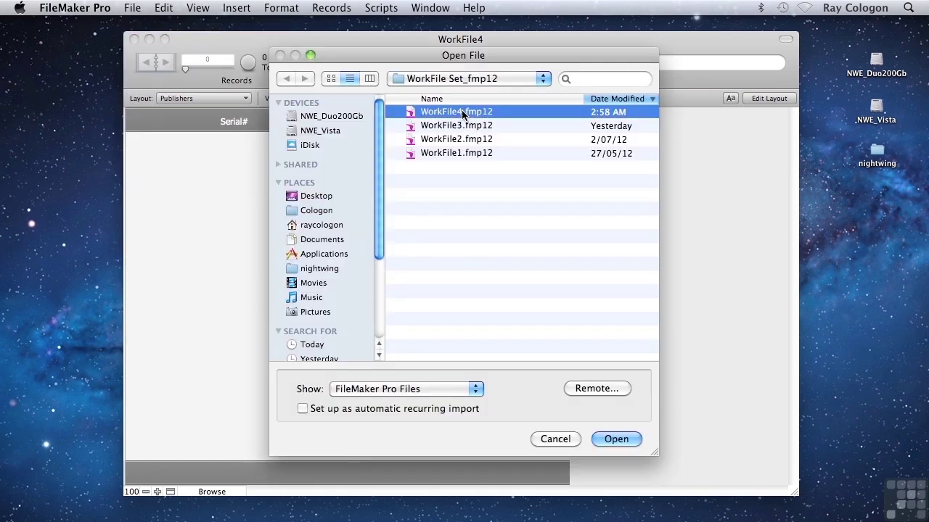
click(619, 440)
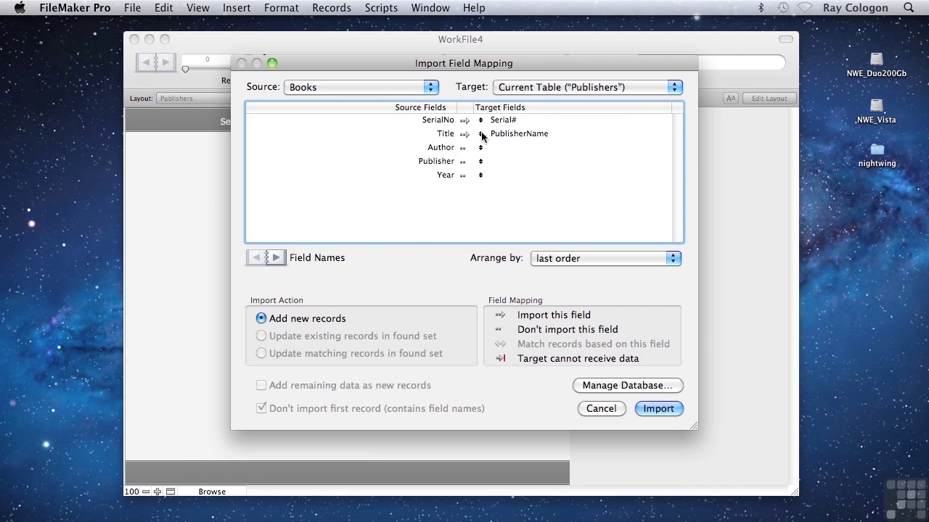
Map Publisher to PublisherName, skip Serial#, and import with auto-entered serial numbers
drag(481, 135, 484, 163)
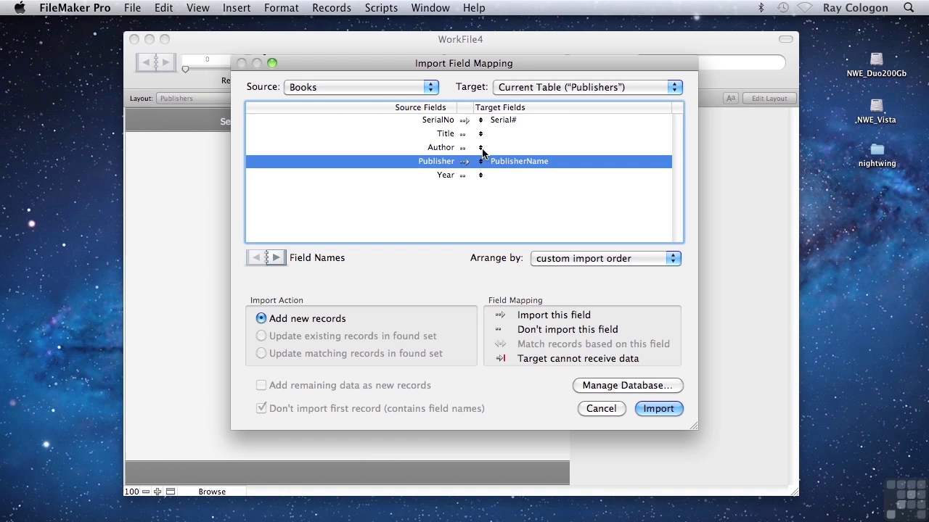
click(465, 120)
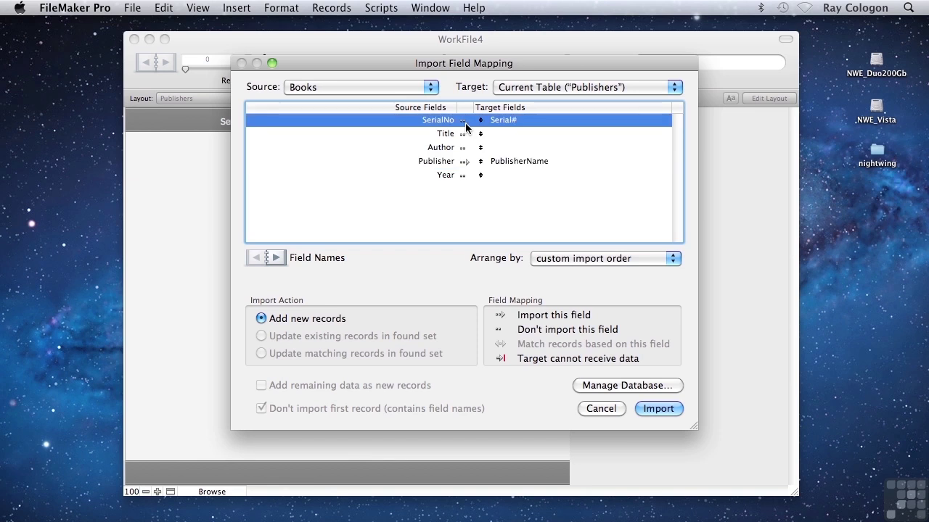
click(649, 408)
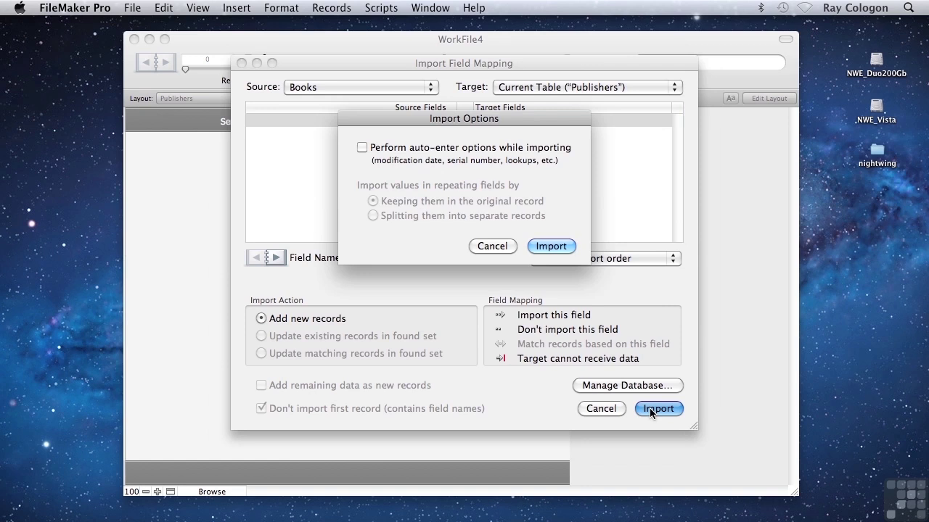
click(362, 148)
click(554, 247)
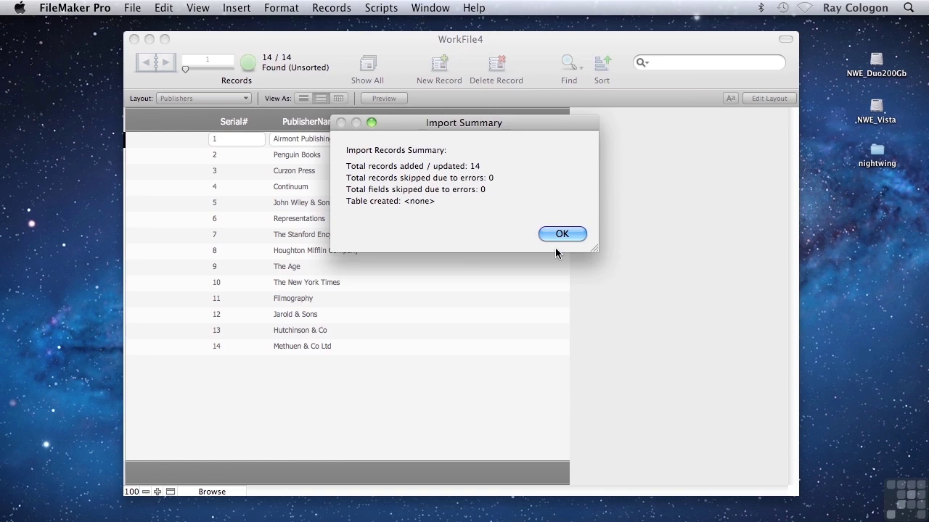
click(558, 233)
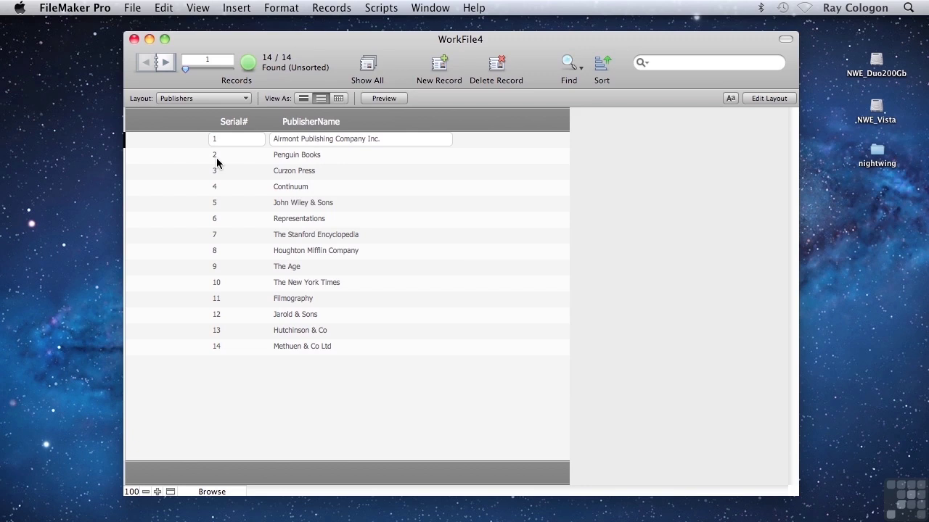
In Manage Database, add a PublisherID field of type Number to the Books table
click(127, 9)
mouse_move(211, 131)
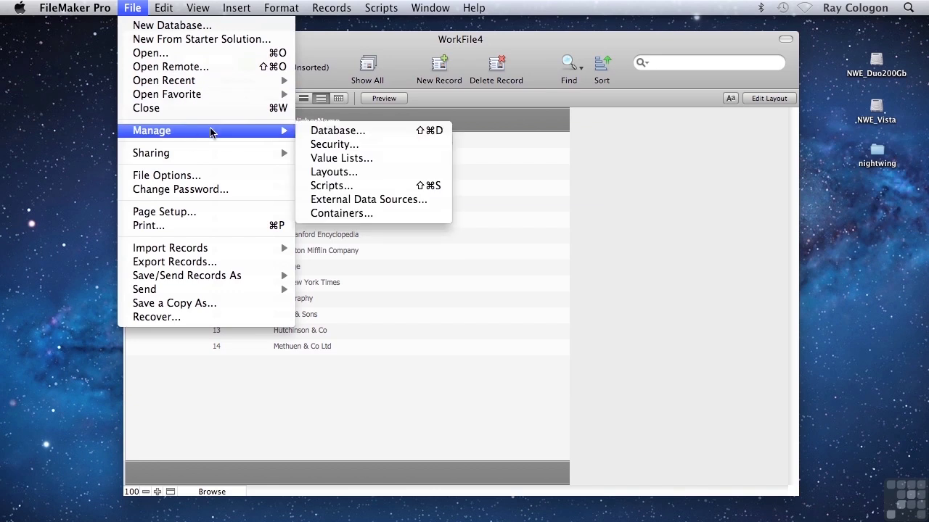
click(338, 131)
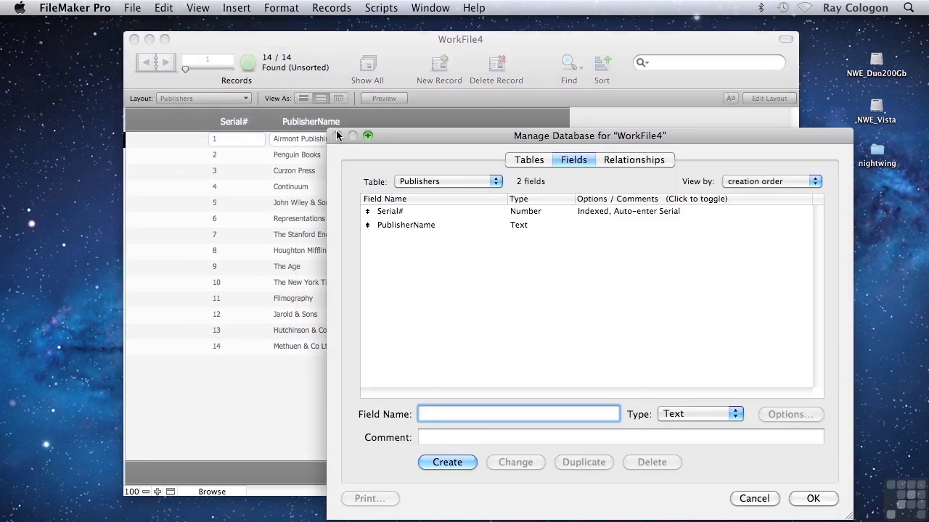
click(417, 180)
click(420, 171)
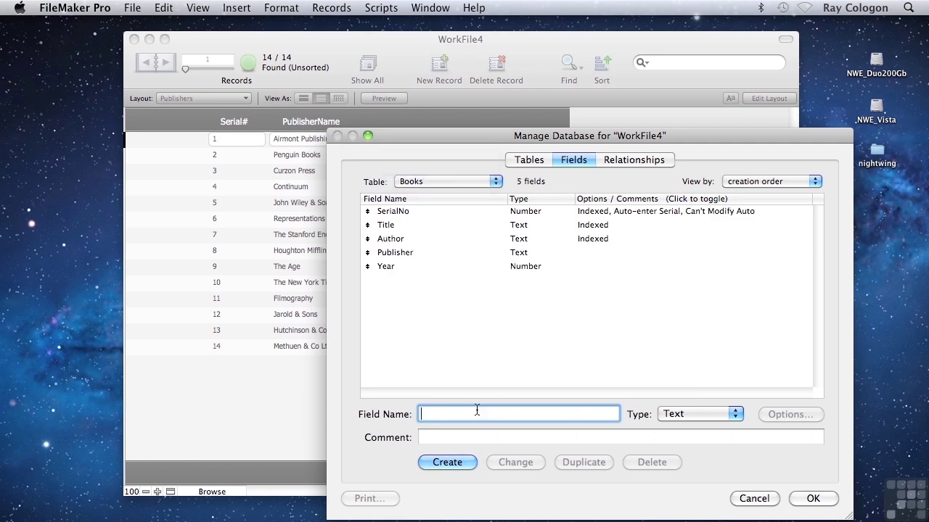
text(PublisherID)
click(454, 460)
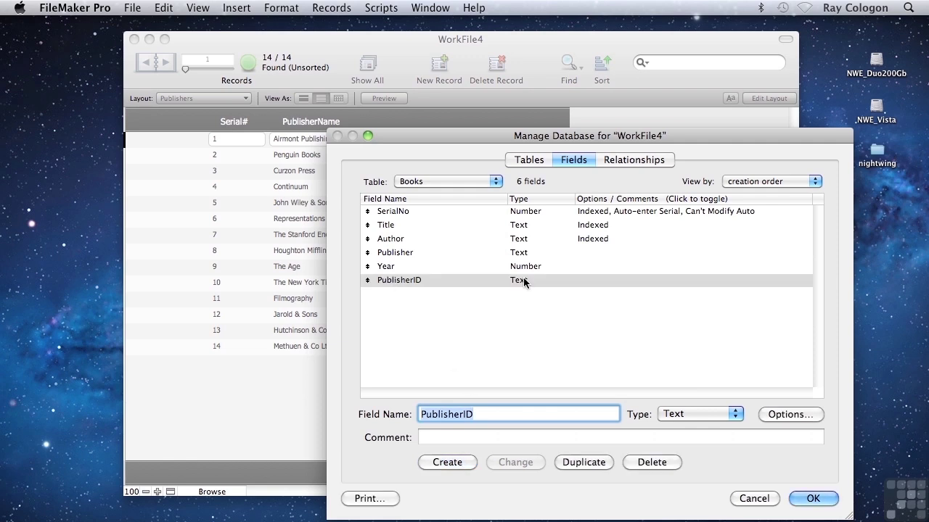
click(674, 414)
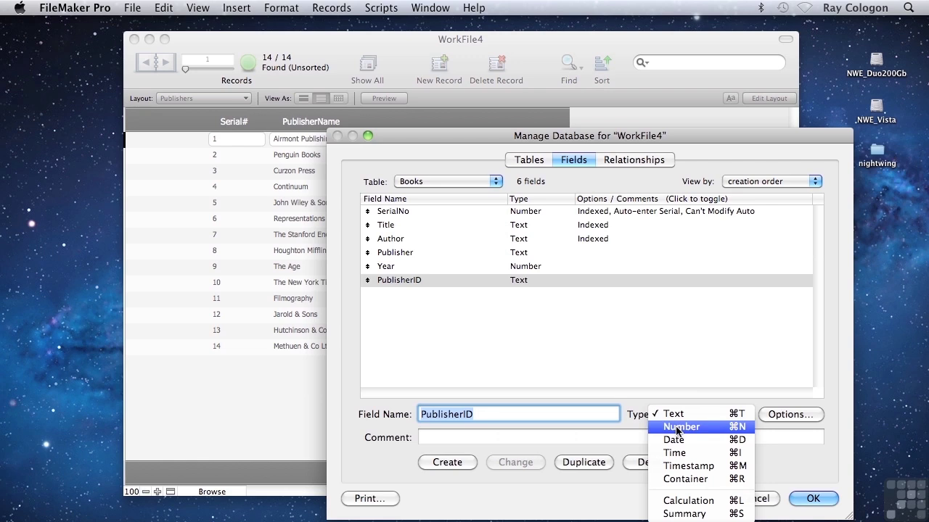
click(676, 428)
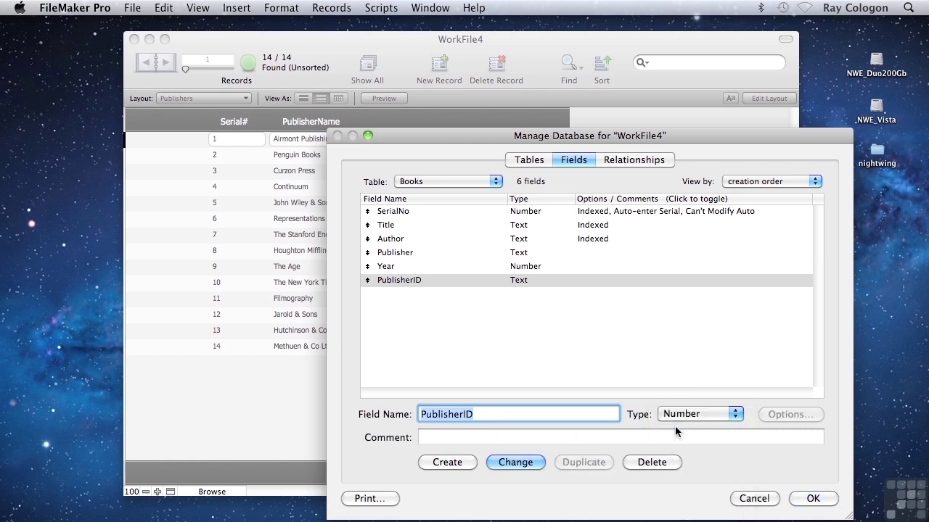
click(511, 462)
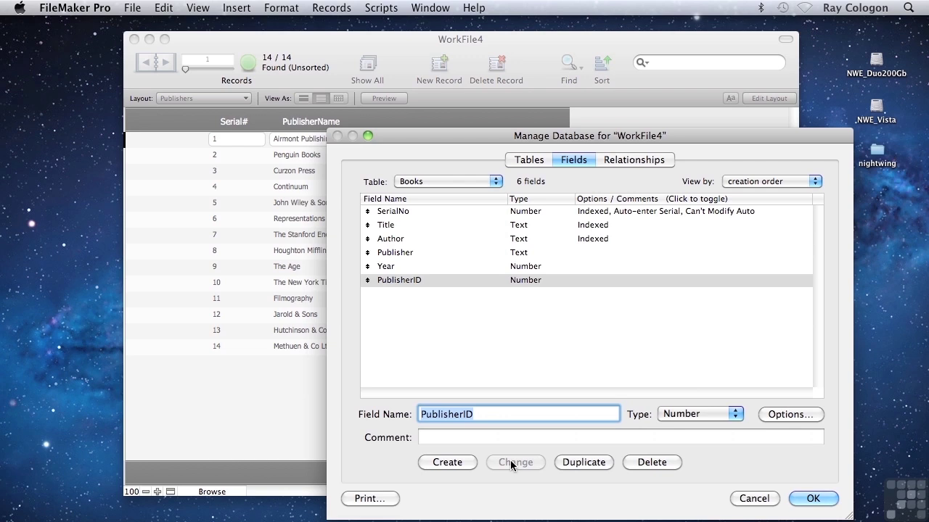
Link Books::PublisherID to Publishers::Serial# in the relationships graph
click(641, 160)
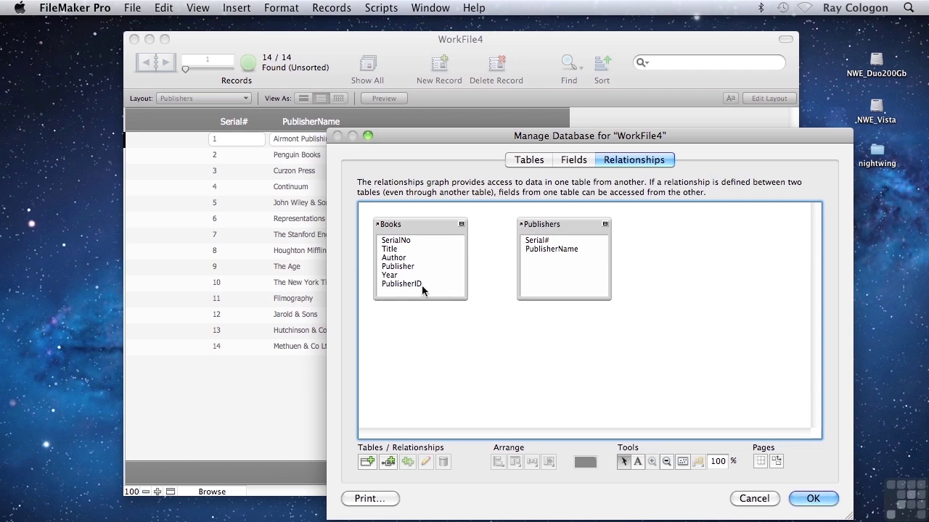
drag(413, 283, 526, 244)
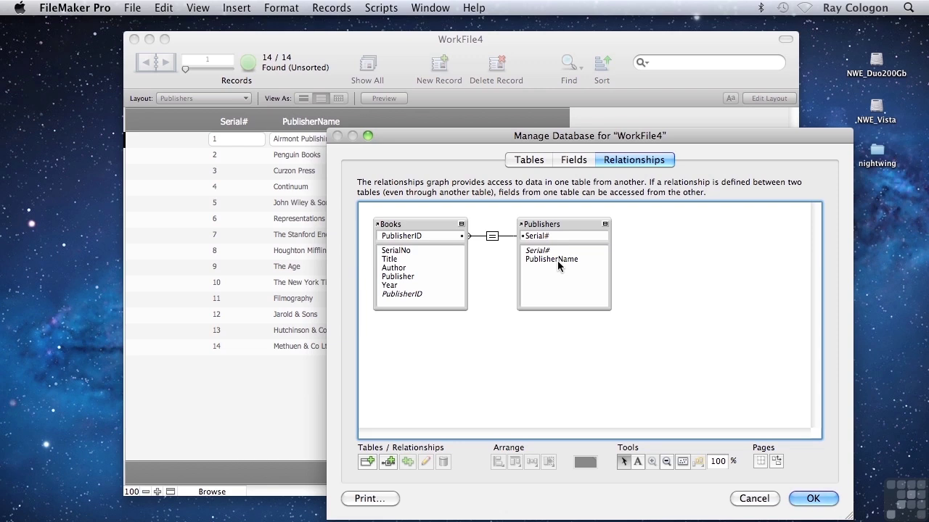
Open the Books layout as a form in Layout Mode and nudge all its fields left
click(813, 498)
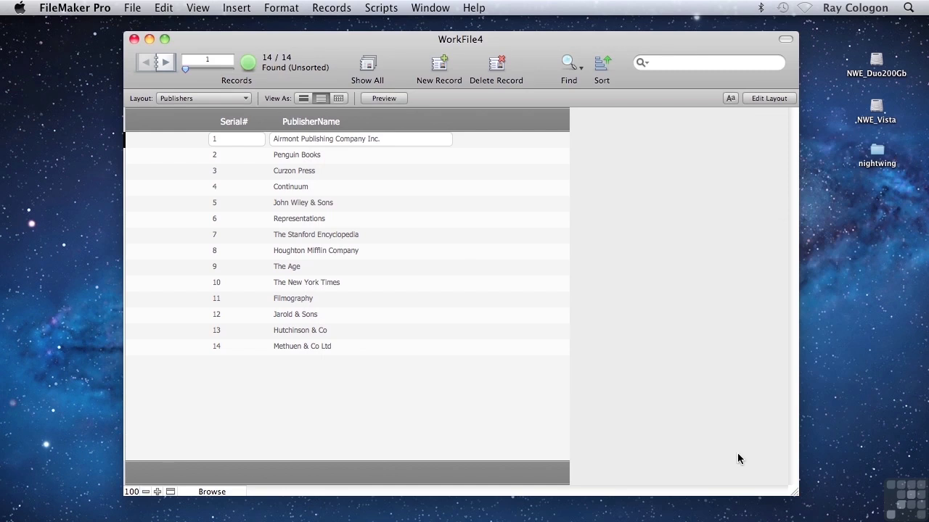
click(198, 101)
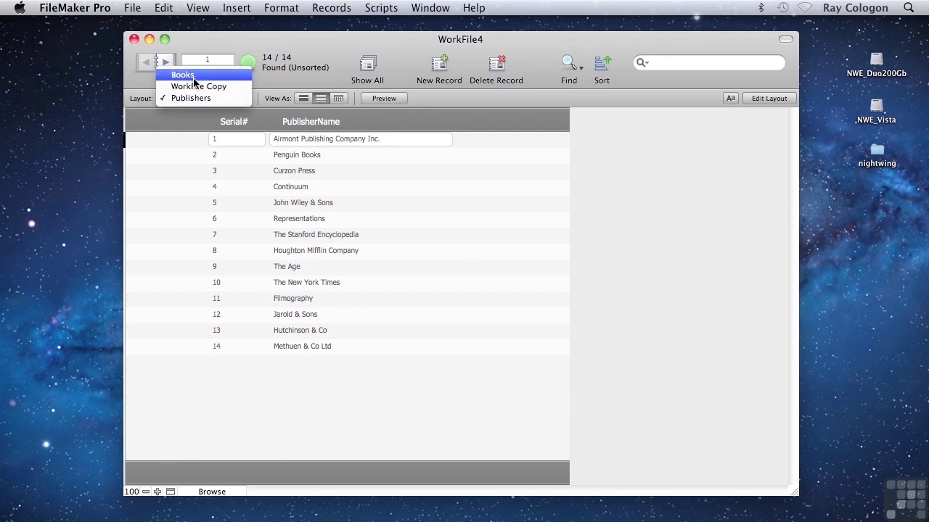
click(195, 76)
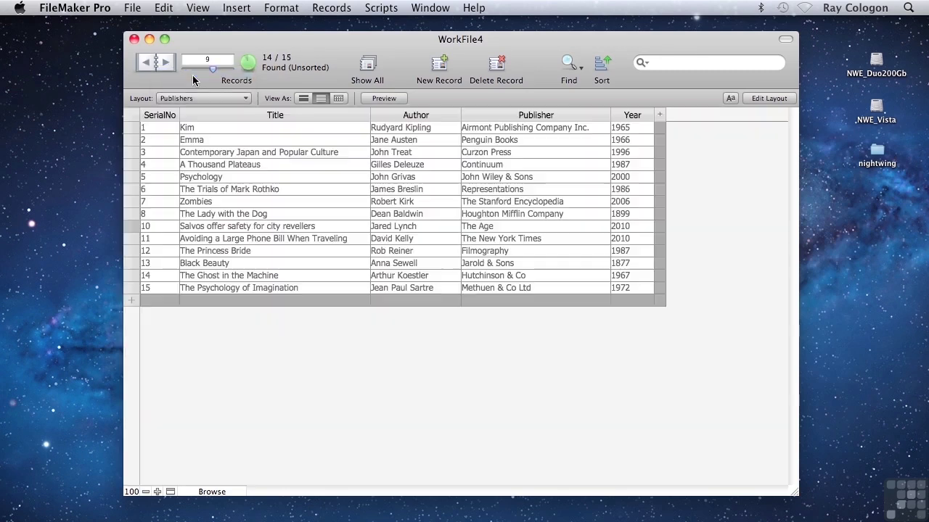
click(303, 101)
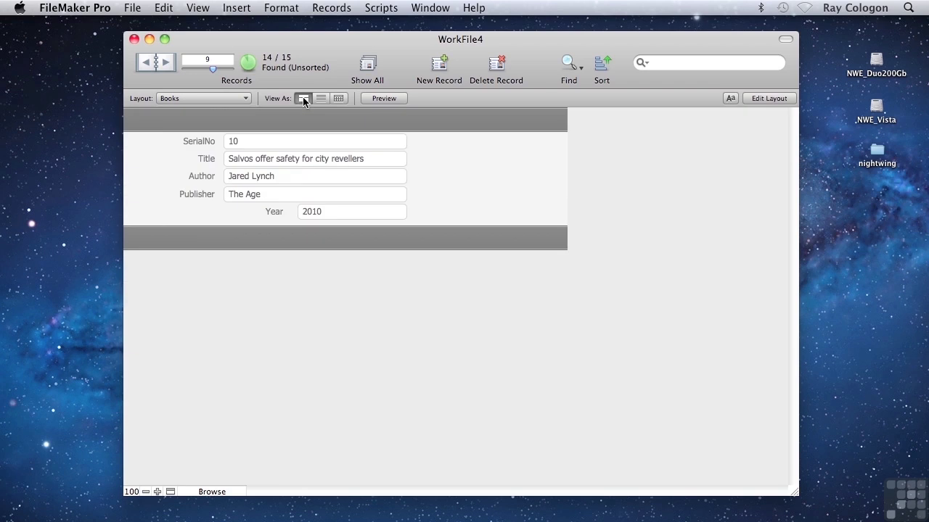
click(197, 7)
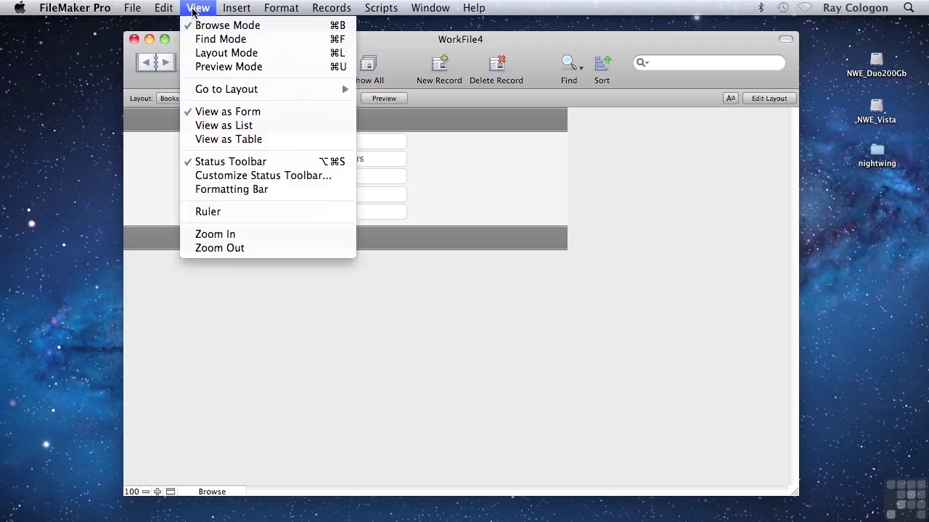
click(201, 52)
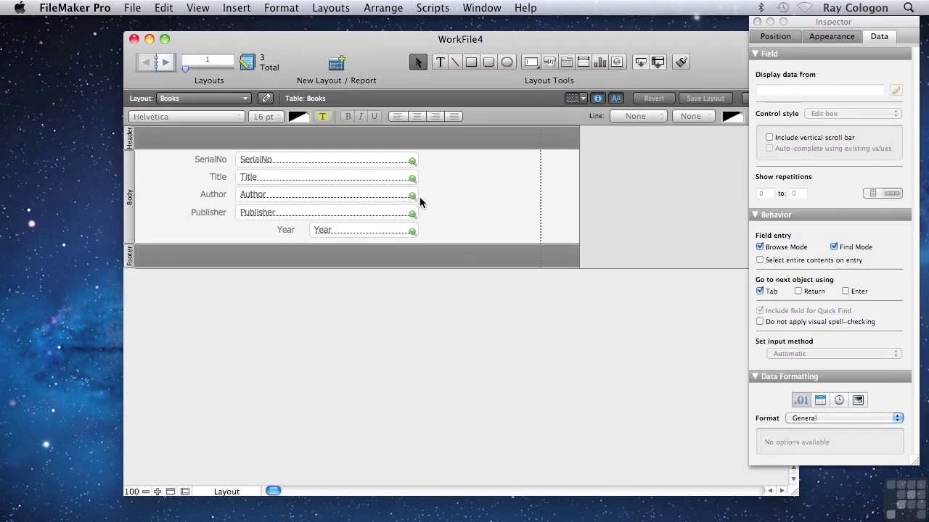
drag(458, 295, 151, 131)
key(Left)
key(Left)
key(Left)
key(Left)
key(Left)
key(Left)
key(Left)
key(Left)
key(Left)
key(Left)
key(Left)
key(Left)
key(Left)
key(Left)
key(Left)
key(Left)
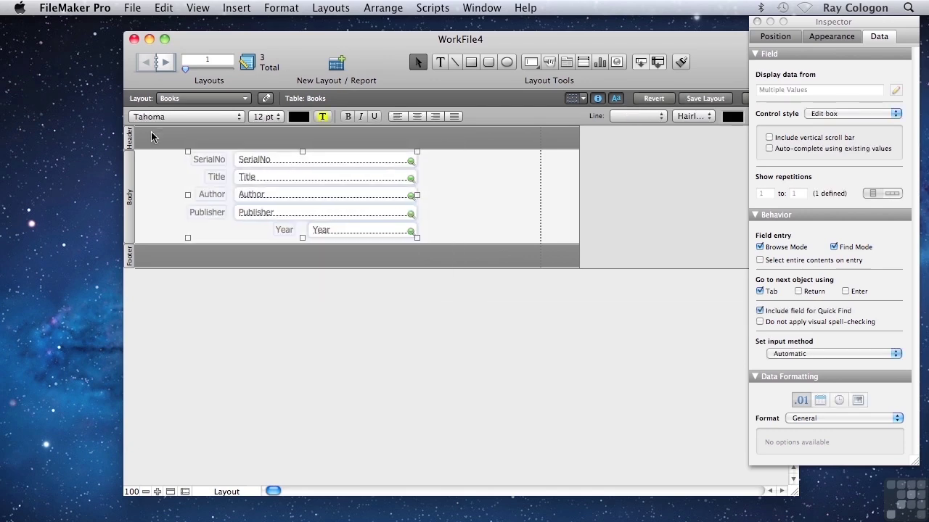
key(Left)
key(Left)
key(Left)
key(Left)
key(Left)
key(Left)
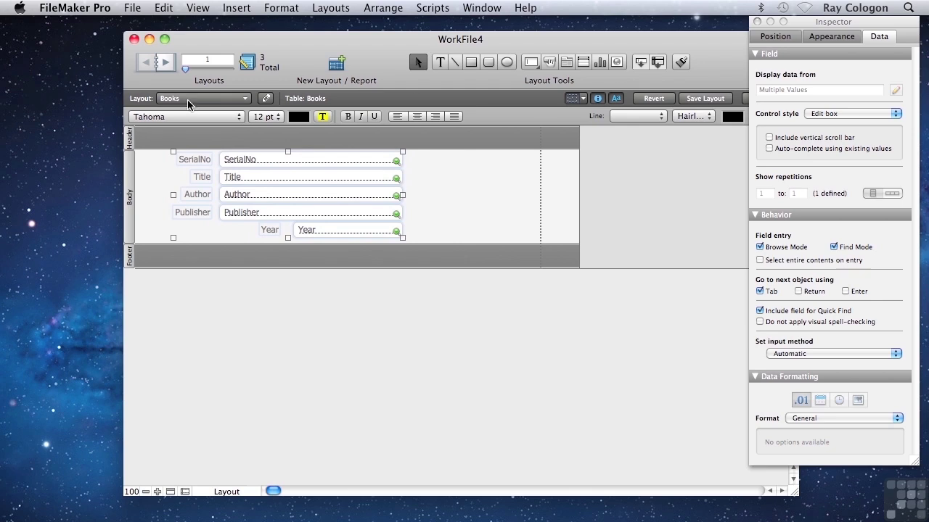
click(651, 176)
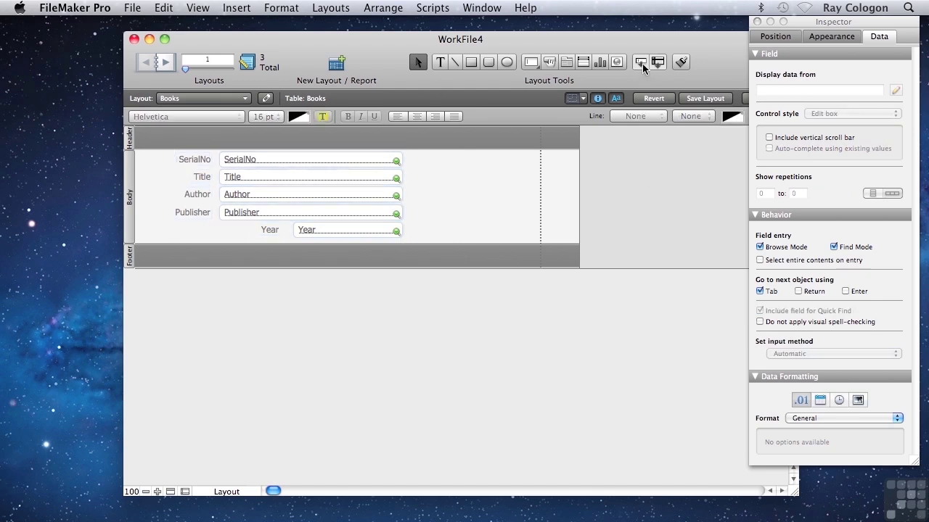
Add PublisherID and a widened Publishers::PublisherName field, with its label placed above it
drag(641, 65, 472, 172)
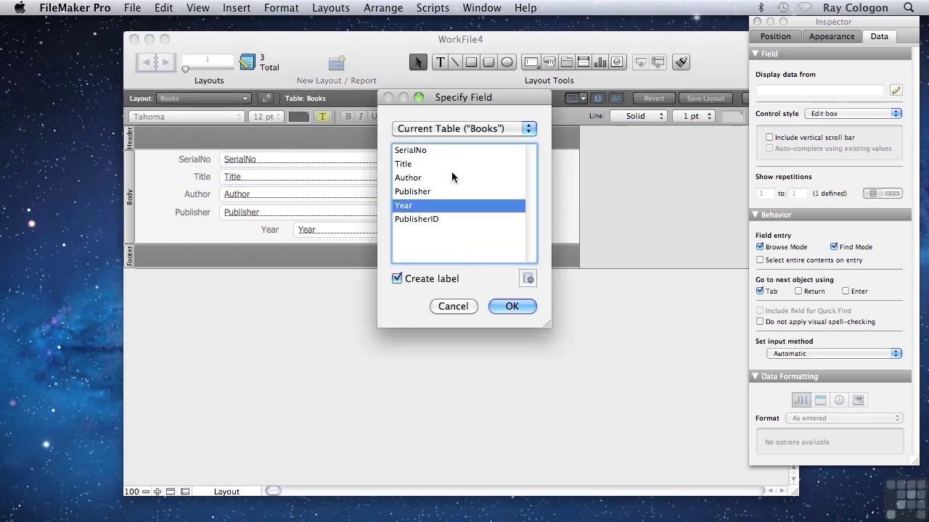
double_click(407, 219)
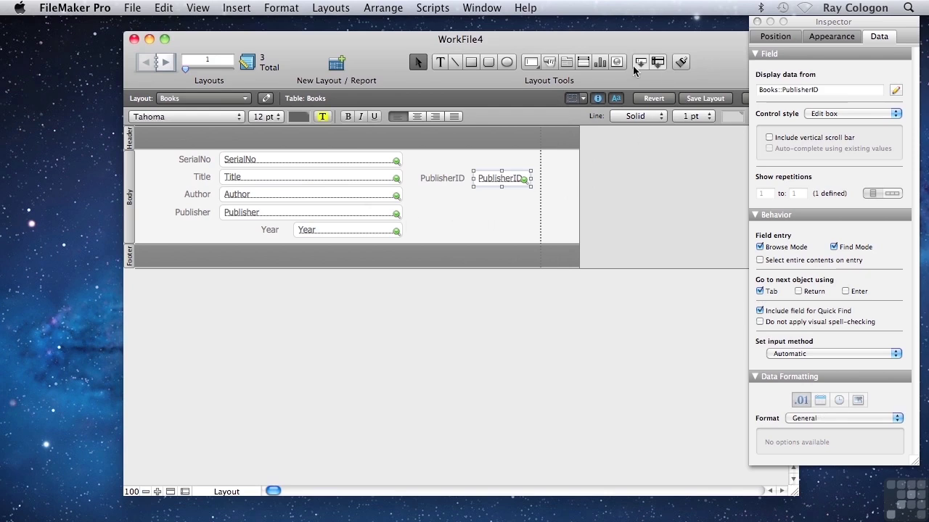
drag(639, 63, 415, 209)
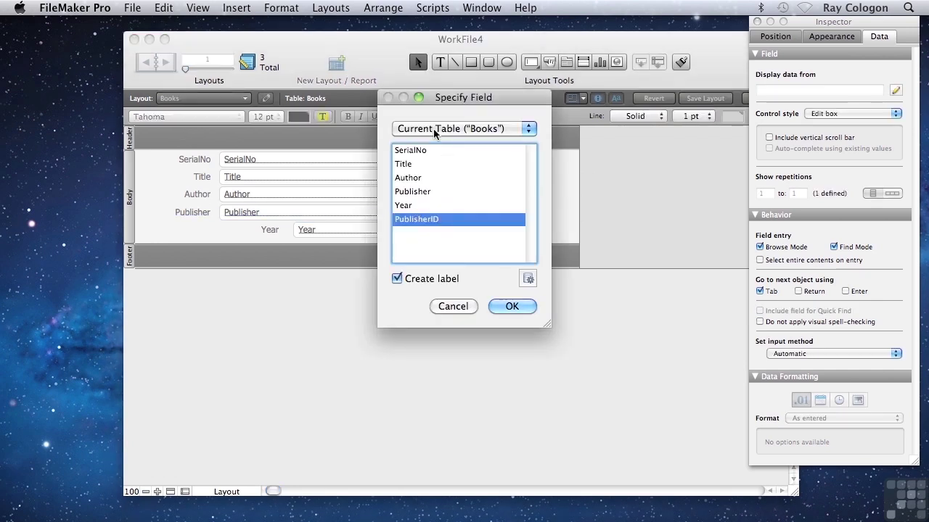
click(475, 130)
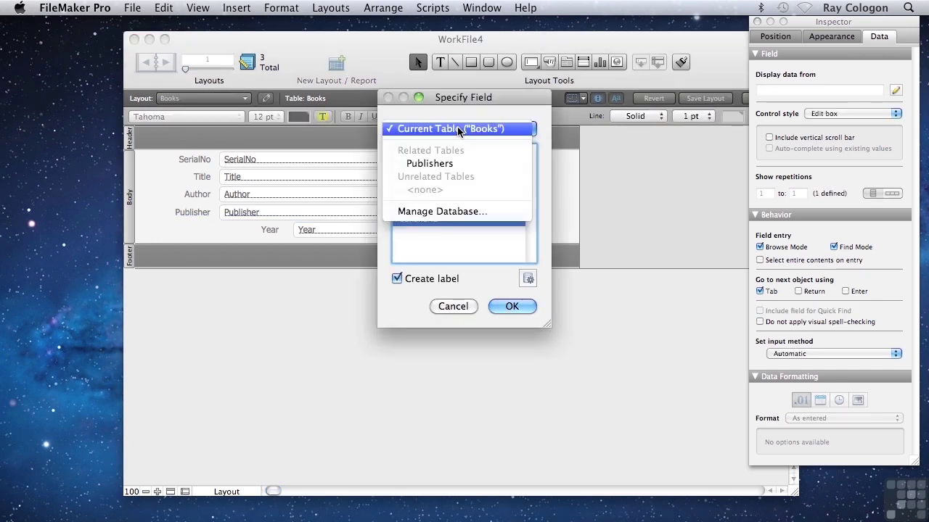
click(445, 164)
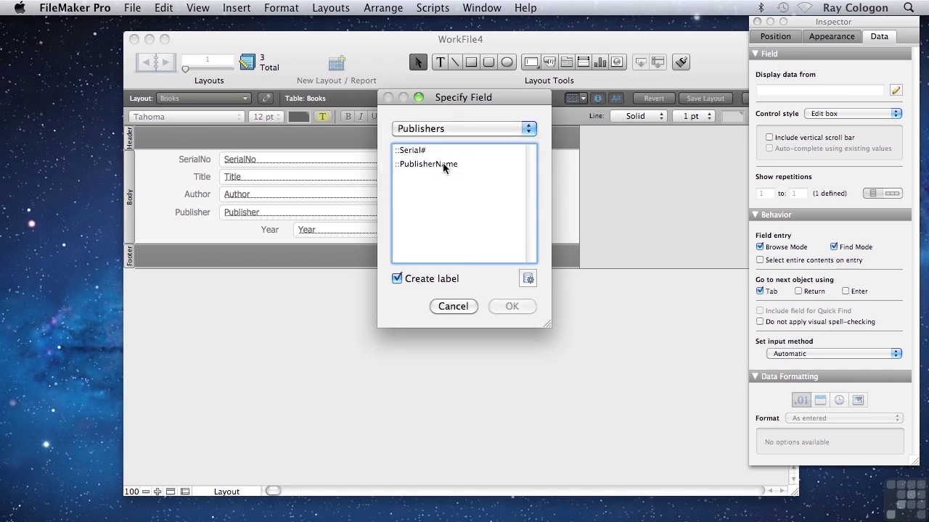
double_click(445, 167)
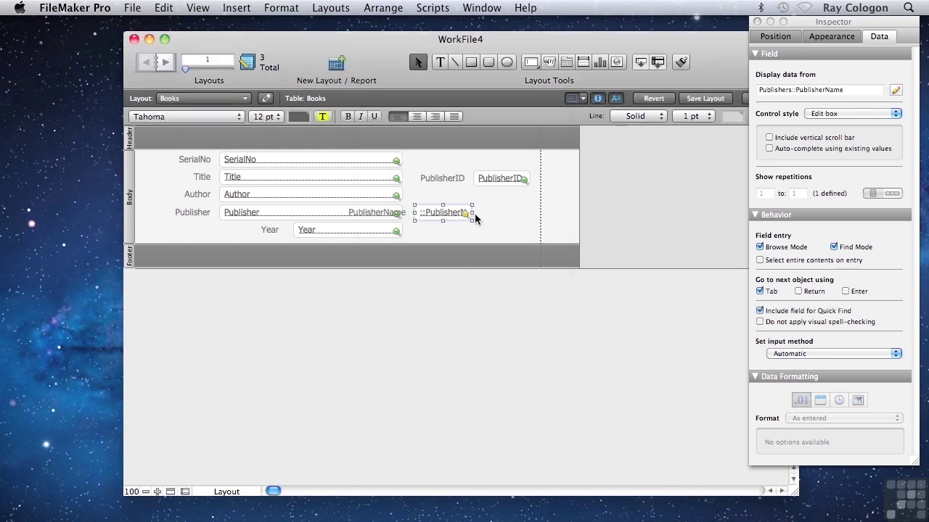
drag(478, 212, 556, 212)
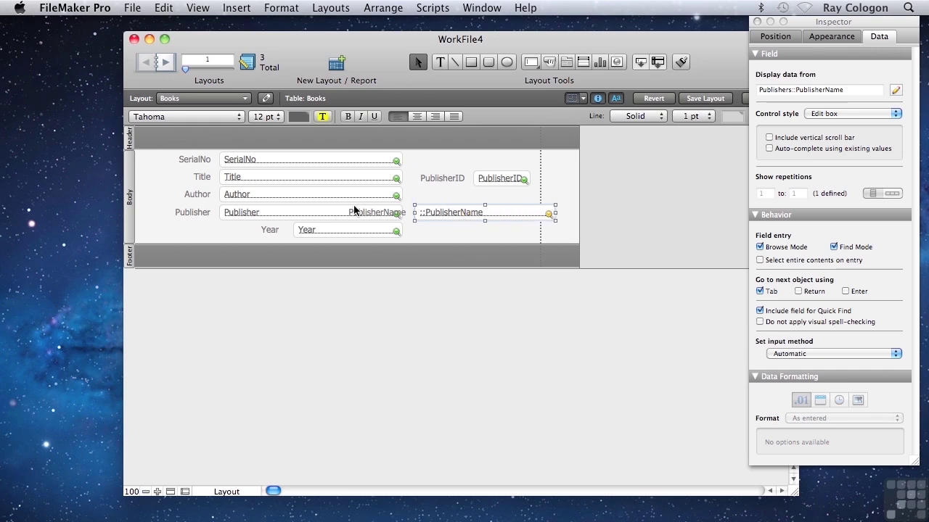
drag(360, 209, 431, 200)
click(490, 225)
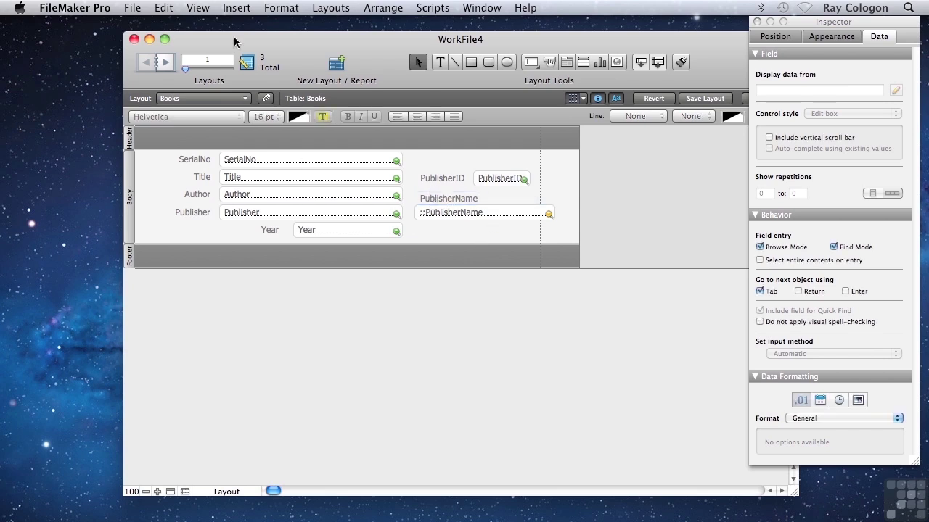
Switch the Books form back to Browse Mode
click(206, 9)
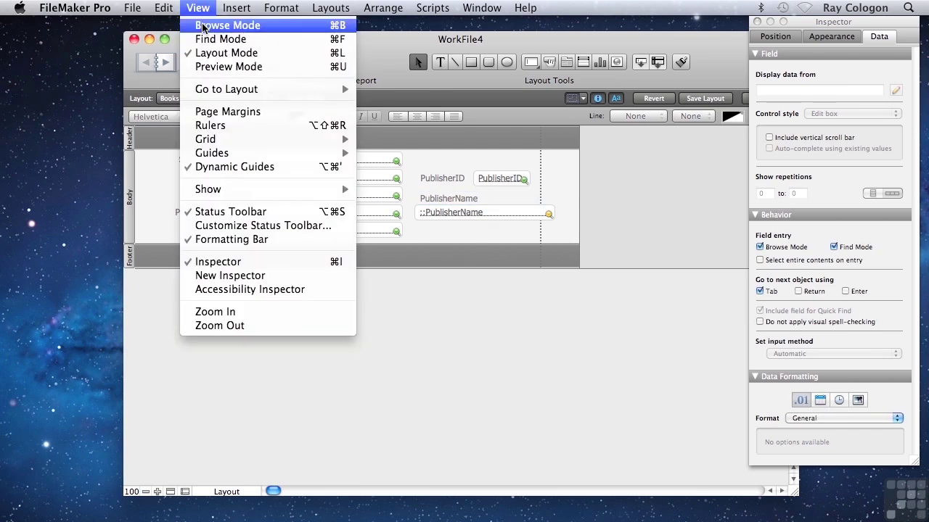
click(203, 27)
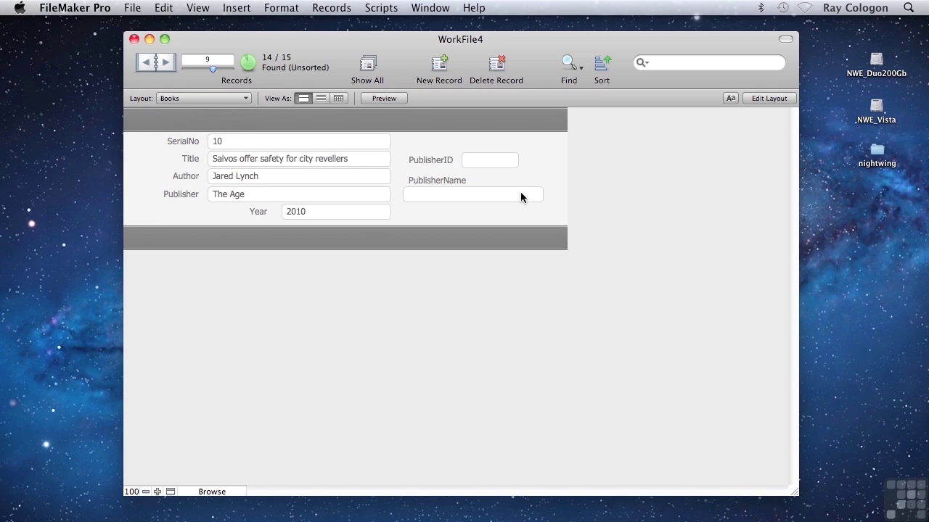
Replace PublisherID contents with serial numbers starting at 1 across all 14 found records
click(476, 161)
click(331, 8)
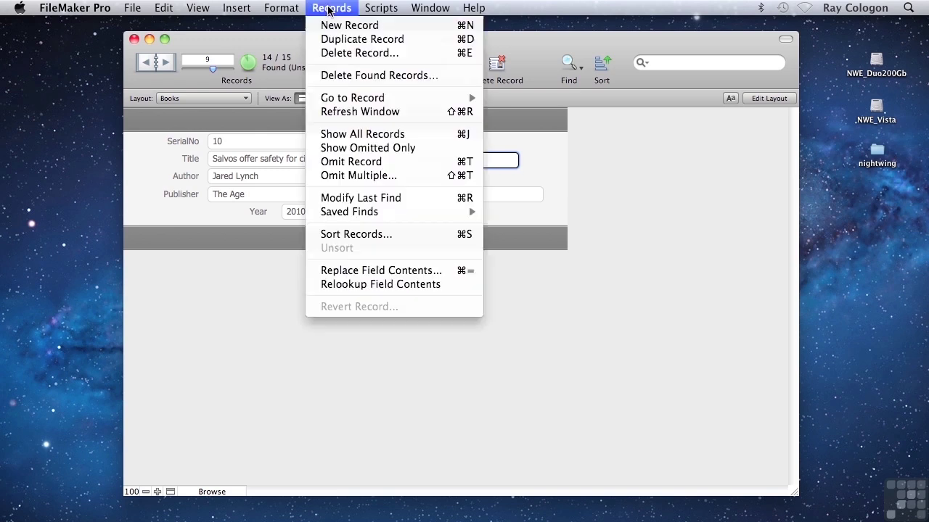
click(379, 273)
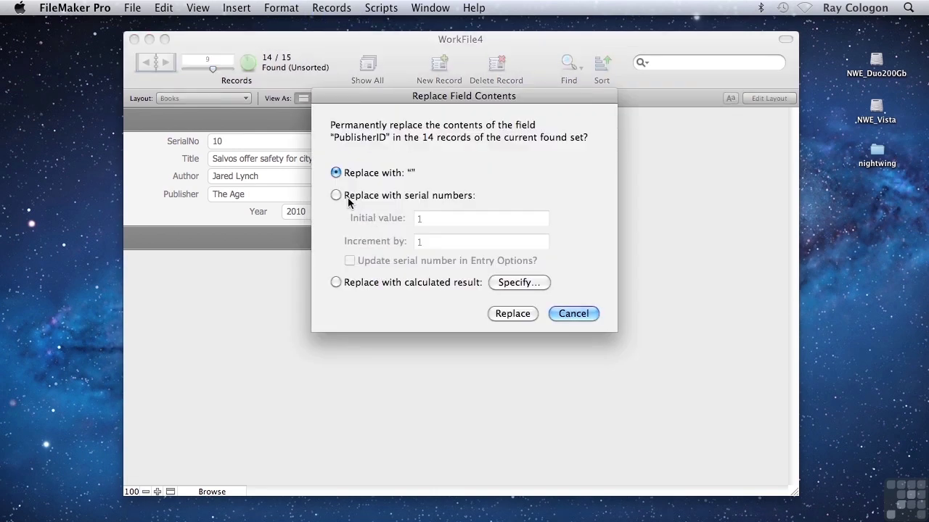
click(346, 197)
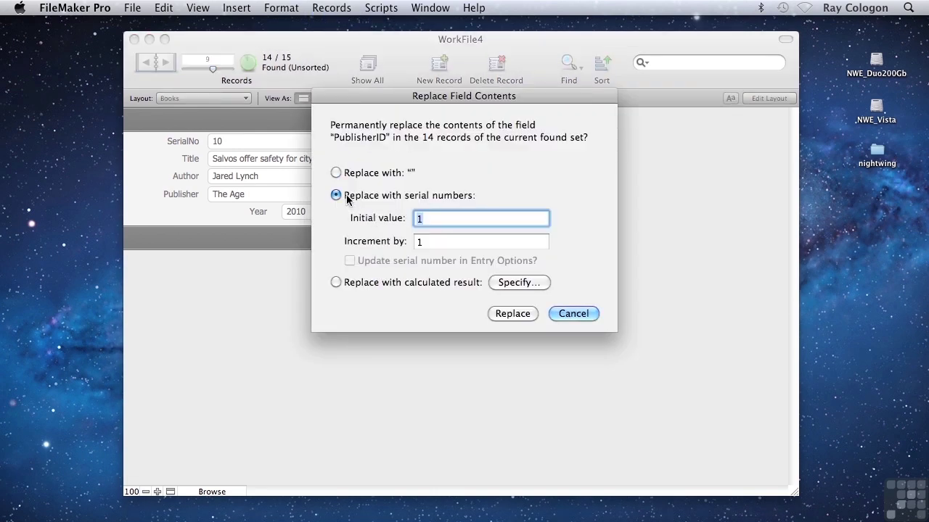
click(495, 313)
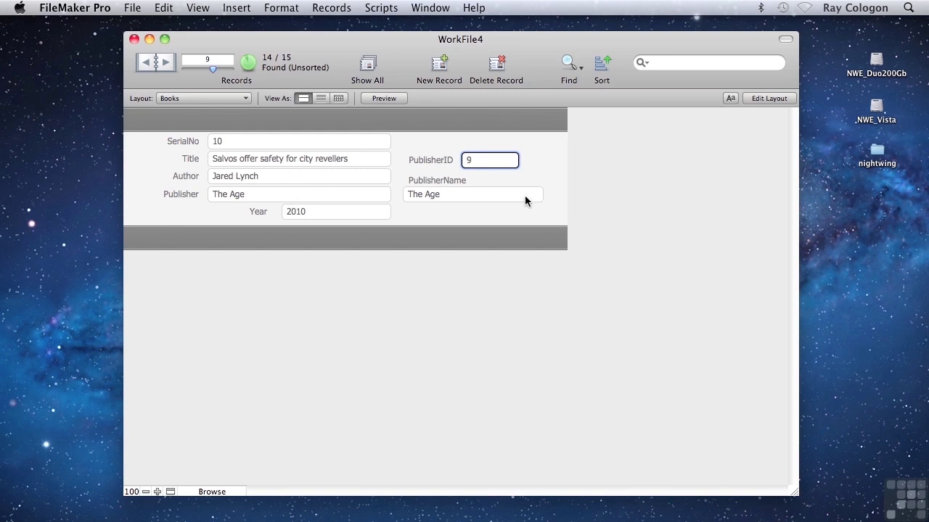
Commit the record and step back five records to record 1, Kim, checking publisher names
click(431, 204)
click(147, 63)
click(147, 63)
click(146, 63)
click(147, 64)
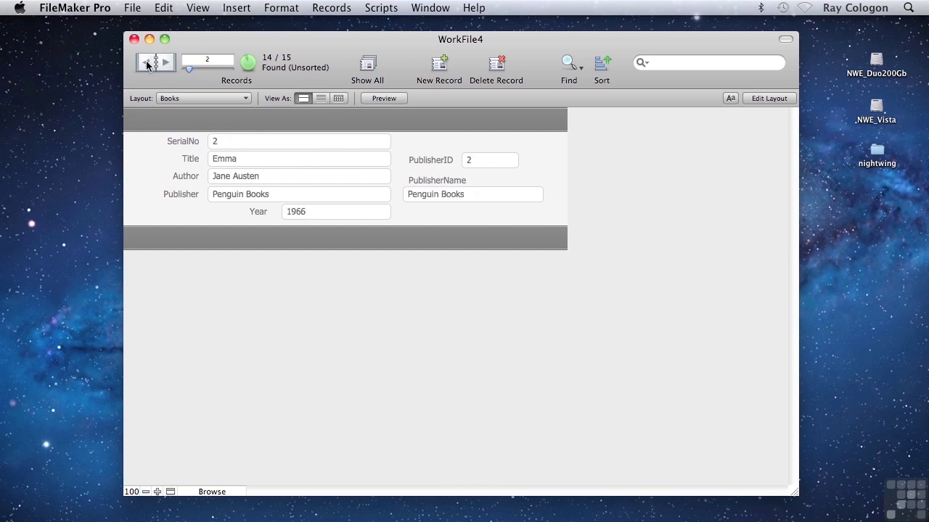
click(147, 63)
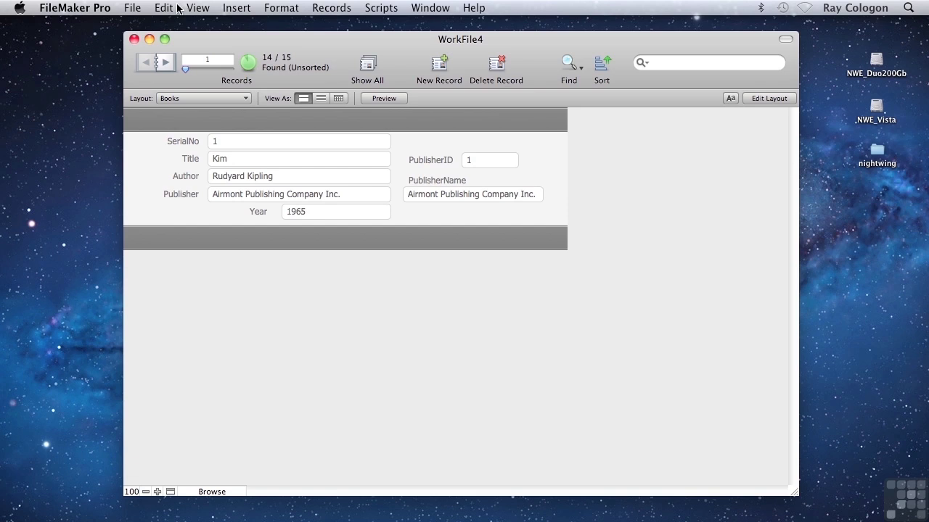
Permanently delete the Publisher field from Books in Manage Database and save the change
click(131, 8)
mouse_move(179, 130)
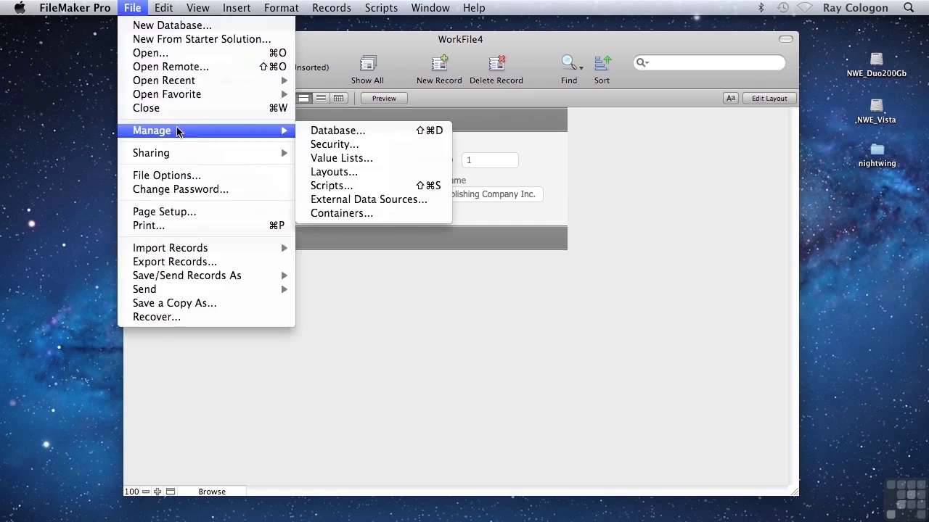
click(327, 131)
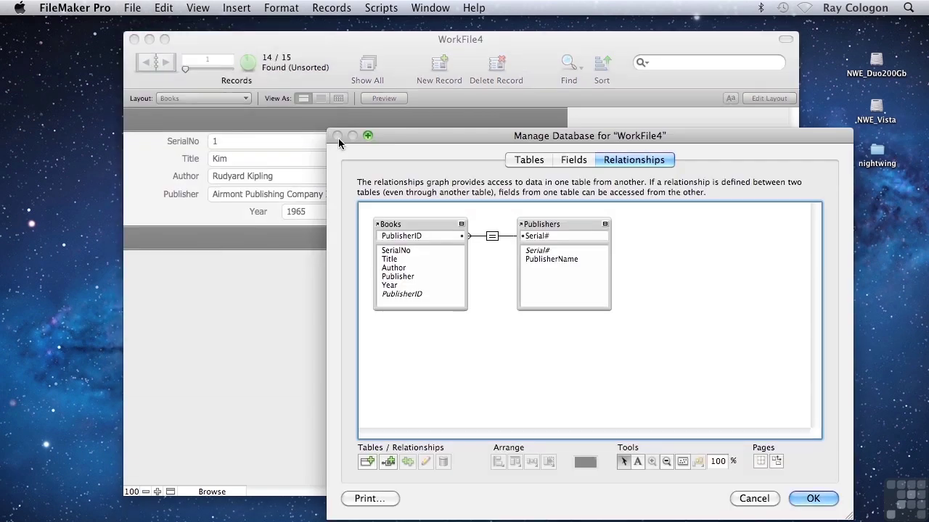
click(572, 160)
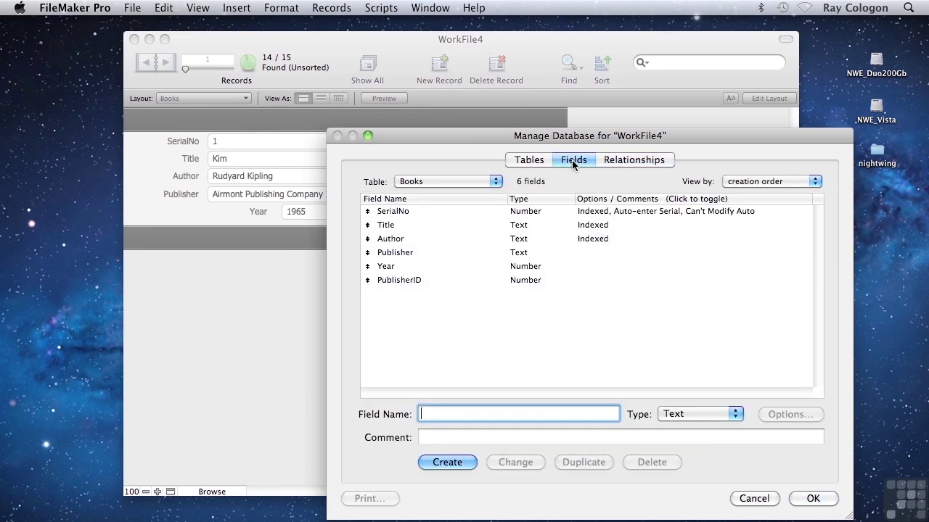
click(395, 252)
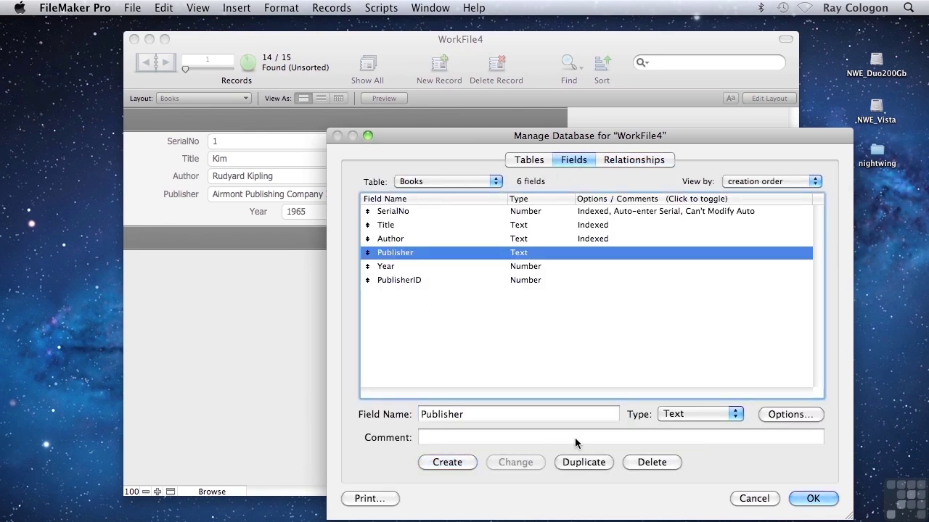
click(651, 462)
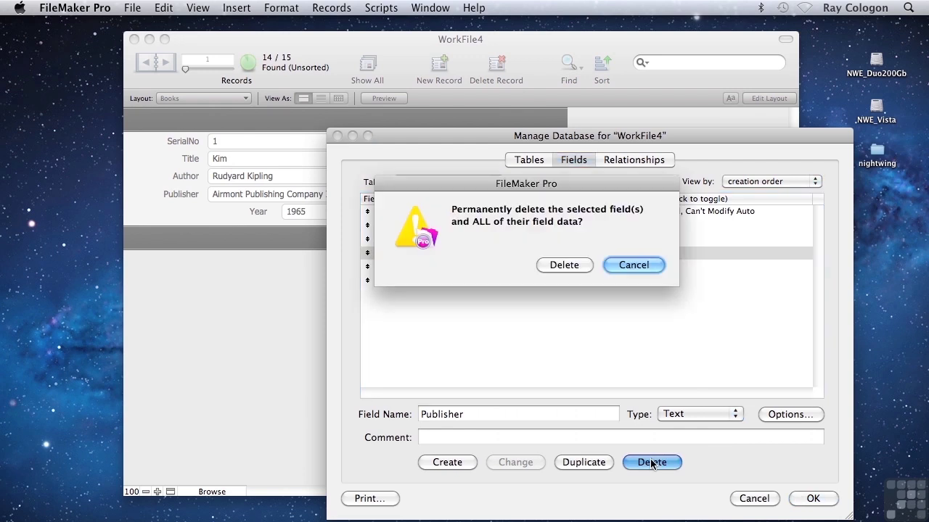
click(574, 265)
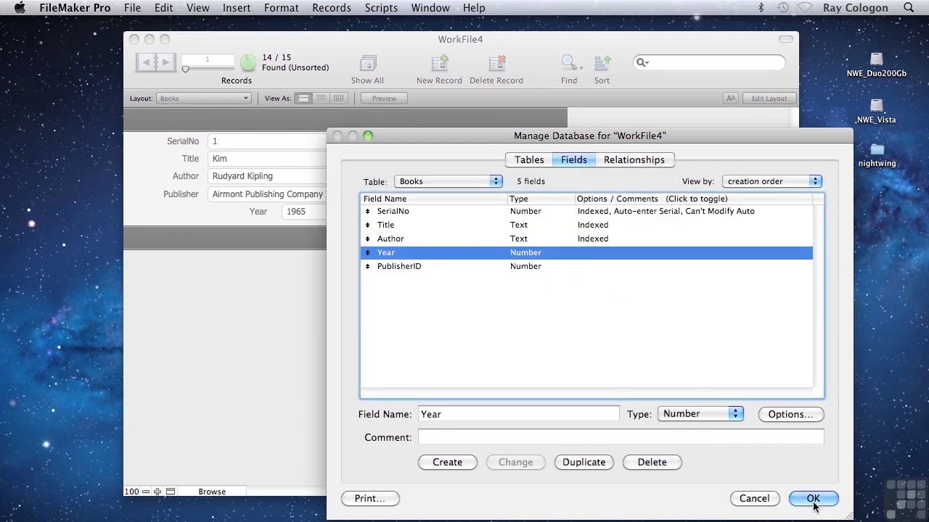
click(813, 499)
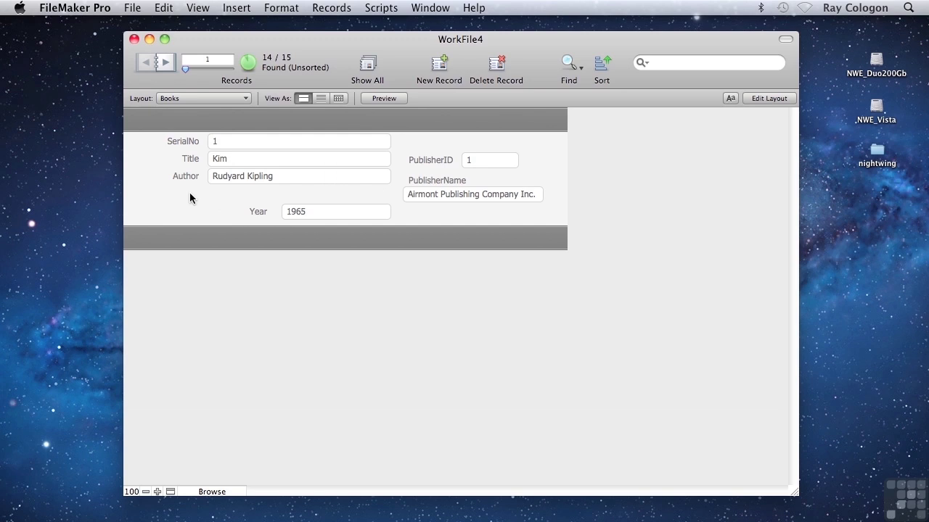
In Layout Mode, narrow PublisherID, move it below Author, and relabel it 'Publisher'
click(197, 8)
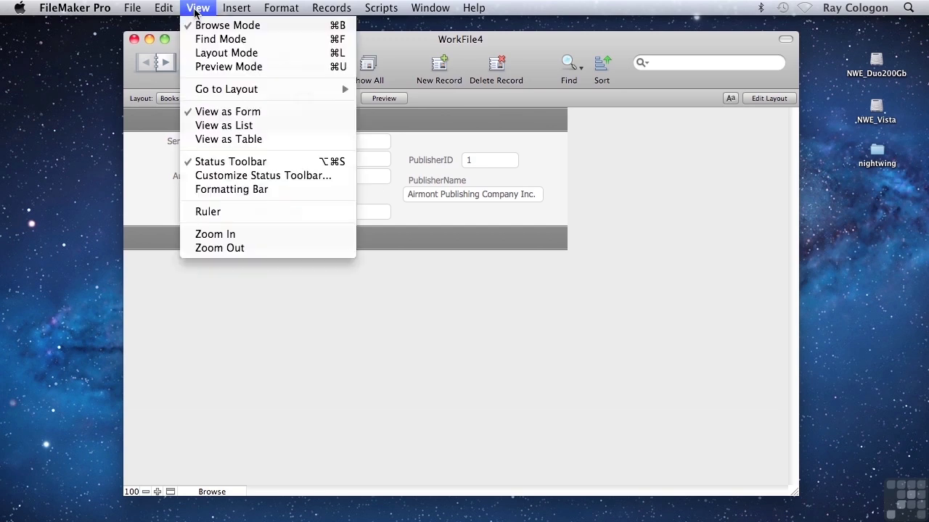
click(201, 52)
click(501, 181)
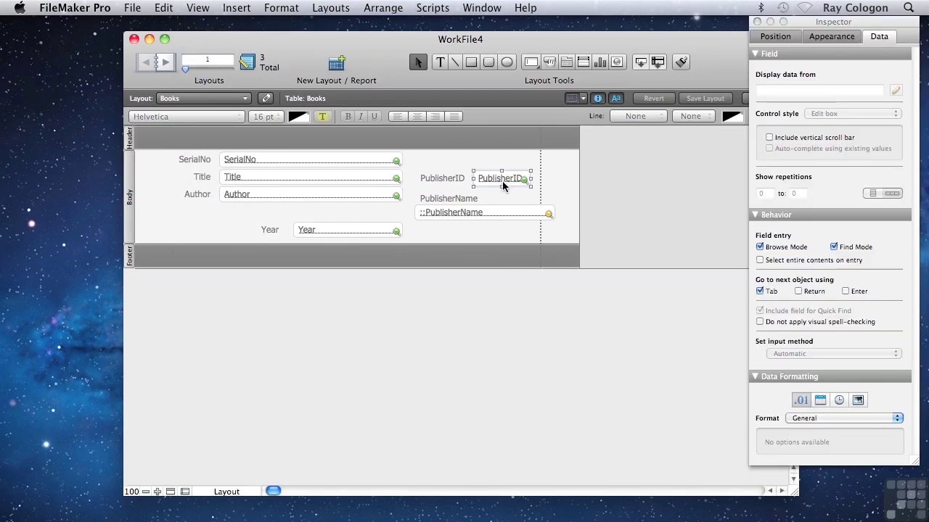
drag(528, 178, 243, 213)
shift+click(443, 179)
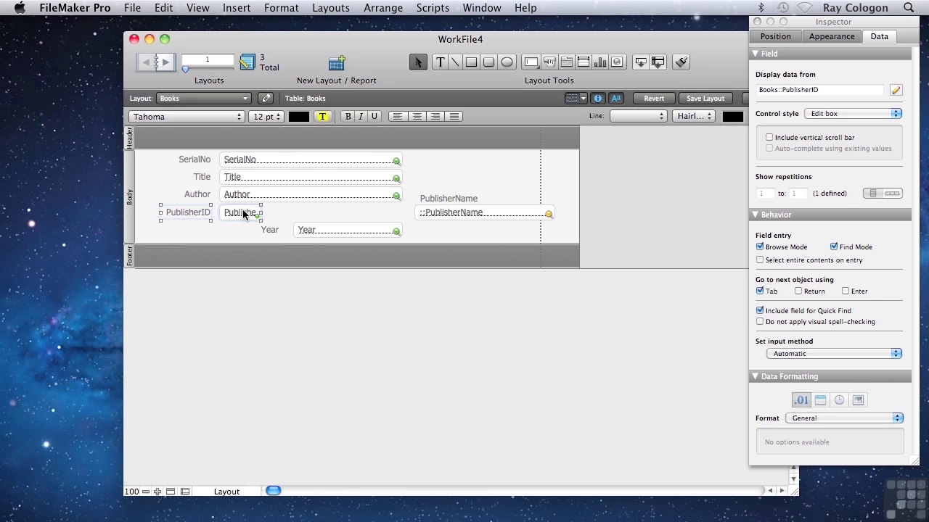
double_click(199, 211)
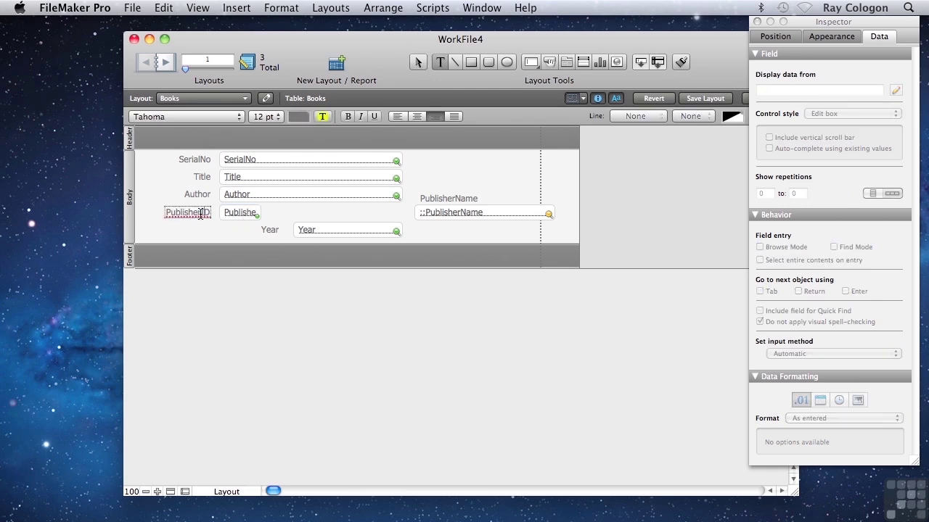
drag(200, 212, 211, 216)
key(BackSpace)
Place PublisherName beside PublisherID, delete its label, shift everything right, and return to Browse Mode
click(452, 211)
drag(437, 208, 268, 213)
click(242, 214)
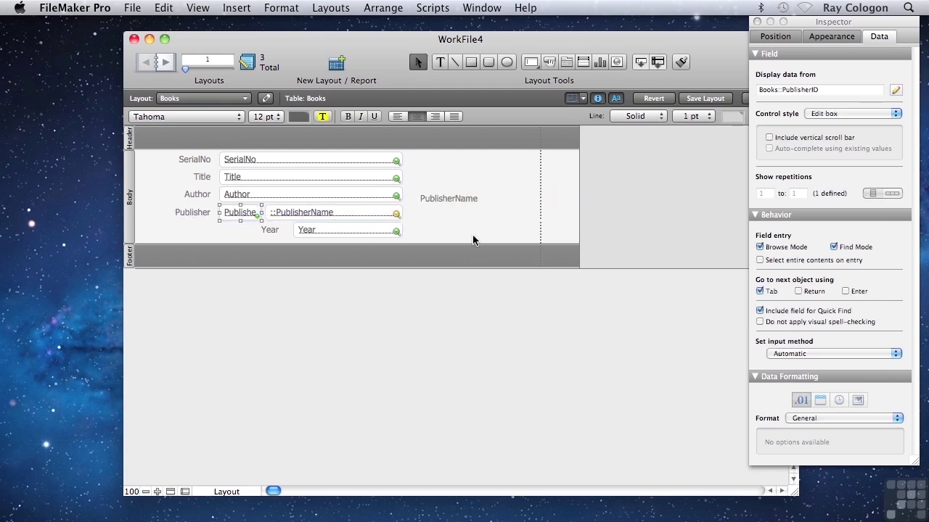
click(449, 199)
key(BackSpace)
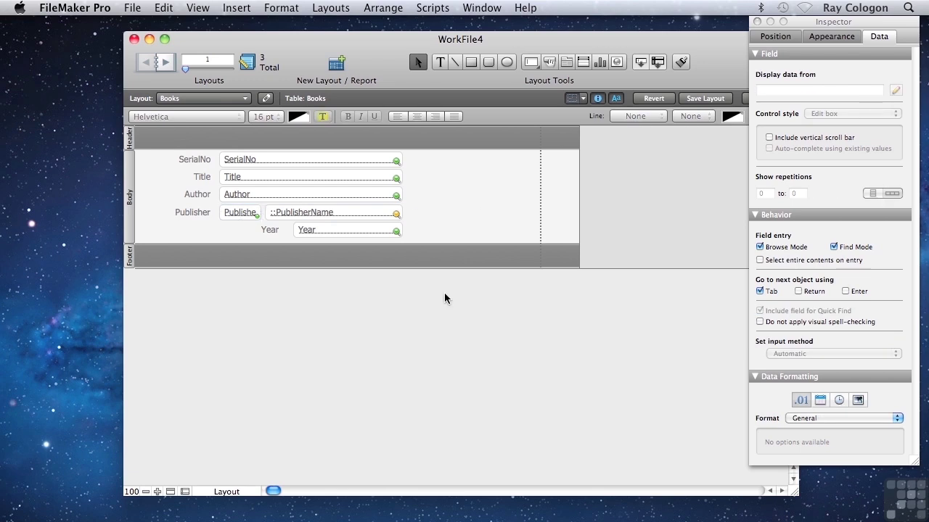
drag(445, 297, 155, 147)
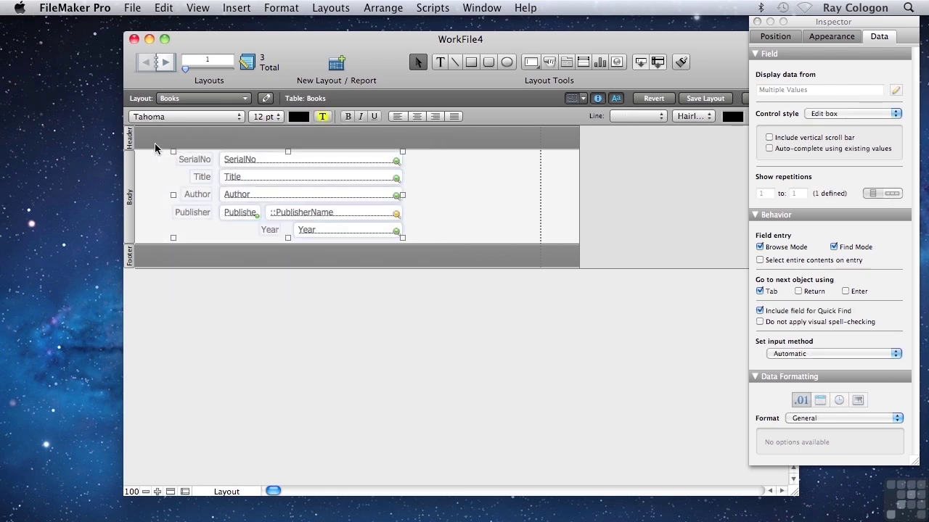
key(Right)
key(Right)
key(Right)
key(Right)
key(Right)
key(Right)
key(Right)
key(Right)
key(Right)
key(Right)
key(Right)
key(Right)
key(Right)
key(Right)
key(Right)
key(Right)
key(Right)
key(Right)
key(Right)
key(Right)
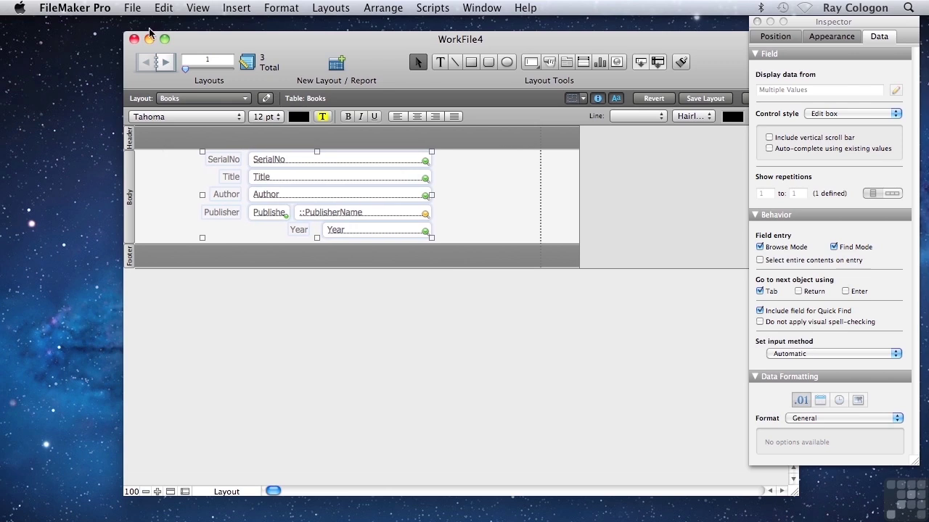
click(197, 8)
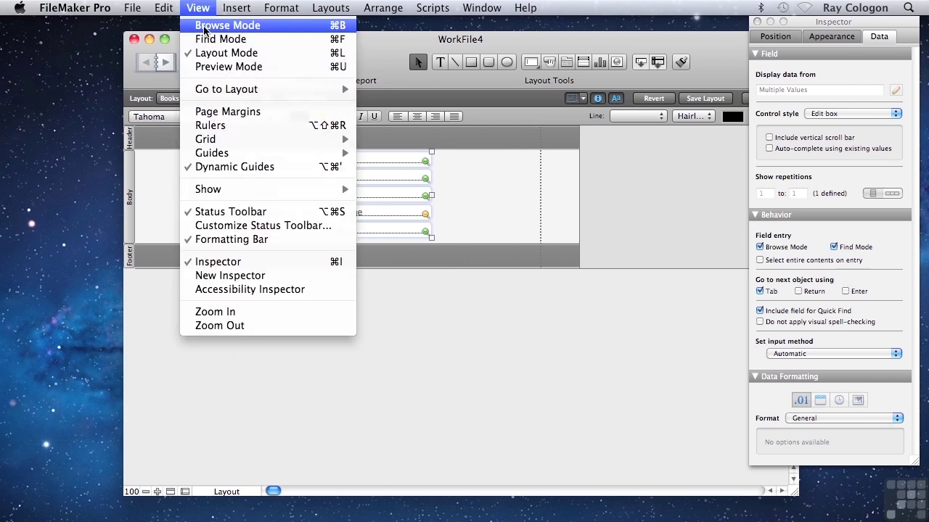
click(205, 29)
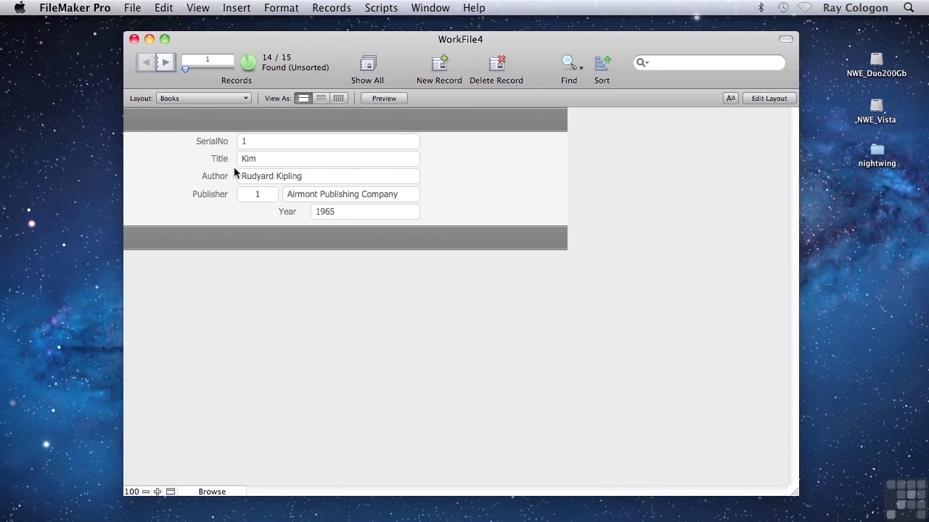
View the Books records as a list and scroll through them
click(321, 98)
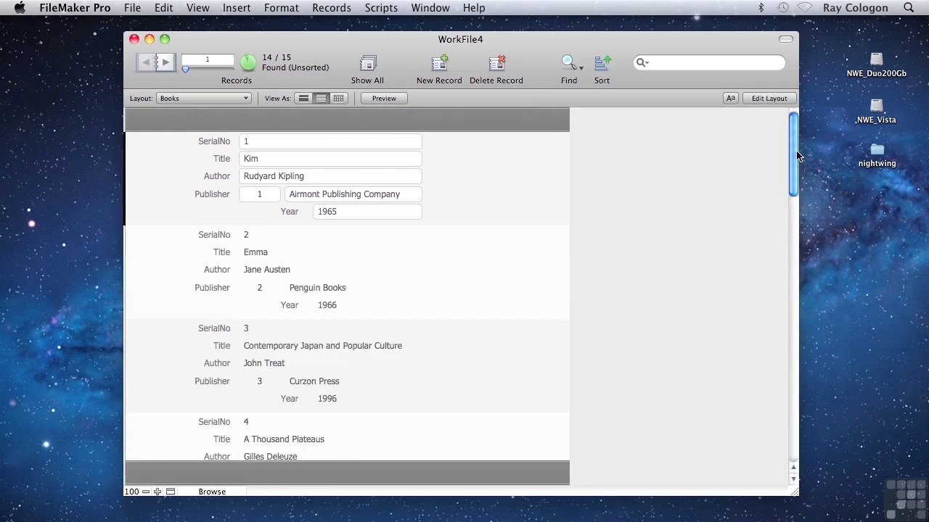
drag(794, 155, 769, 133)
Show the omitted The Cherry Orchard record, set its PublisherID to 2, then show all records
click(324, 10)
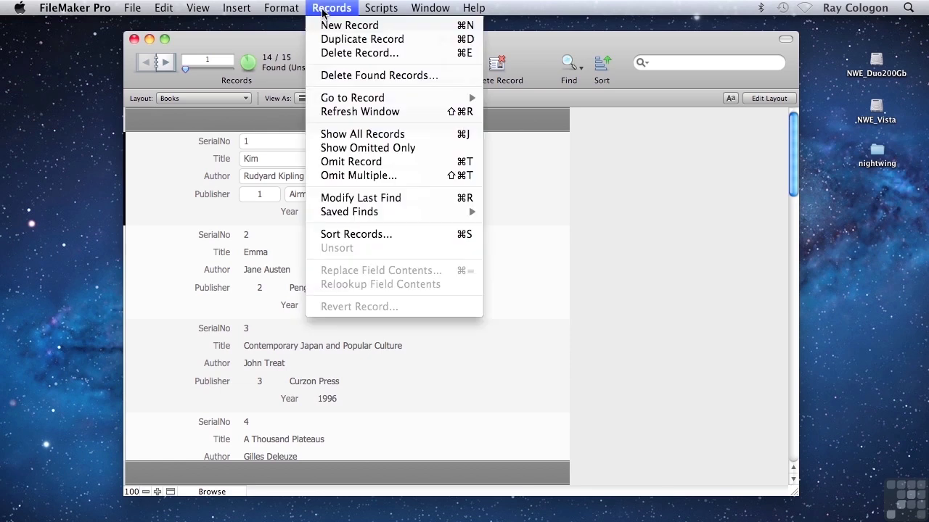
click(338, 150)
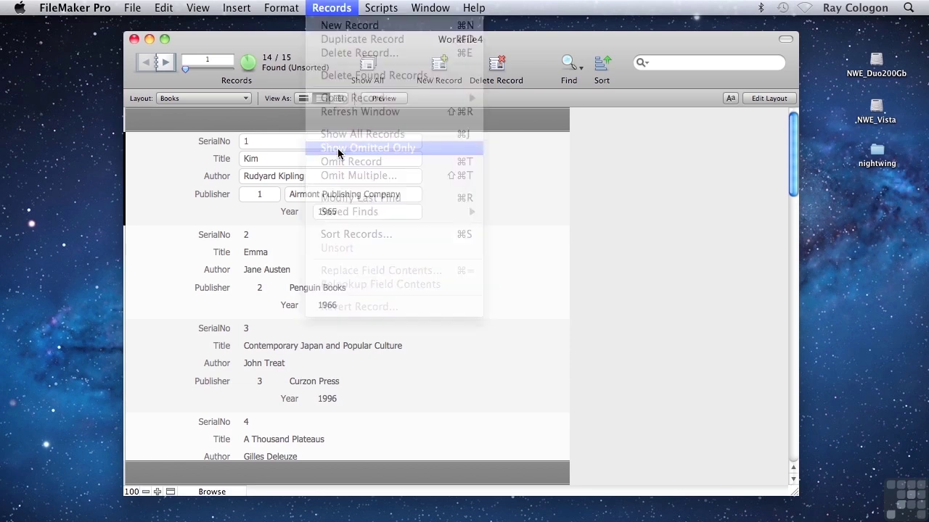
click(252, 193)
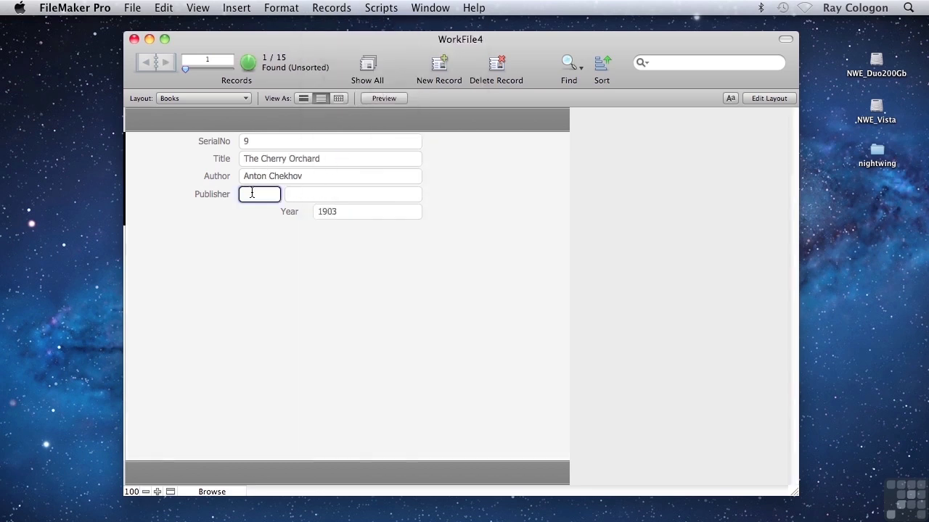
text(2)
click(549, 210)
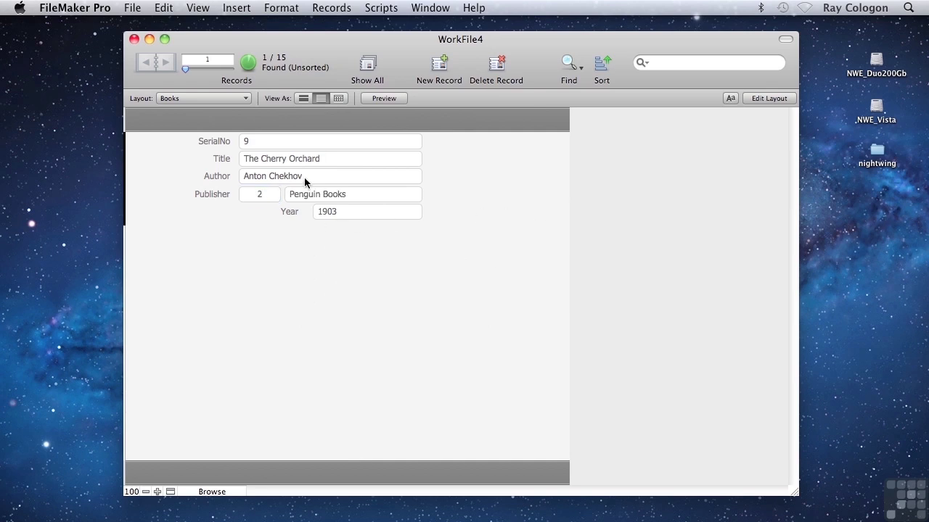
click(367, 65)
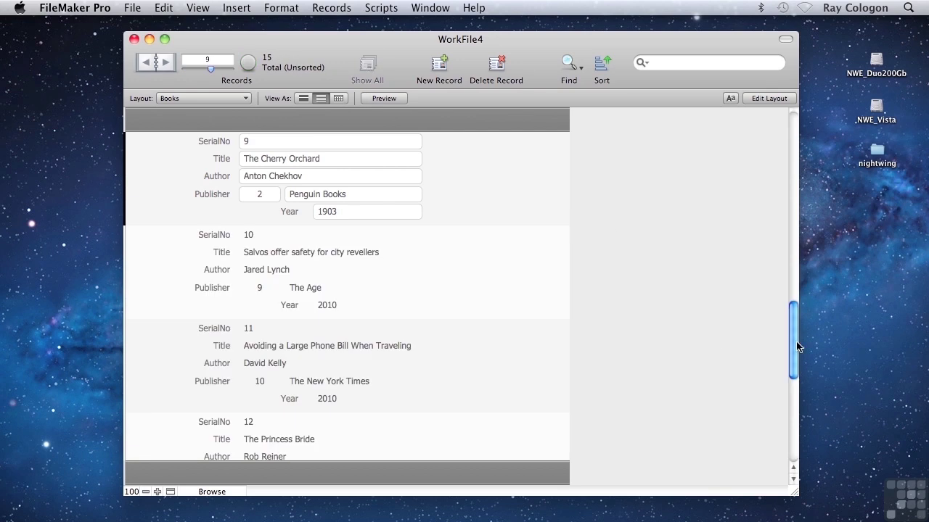
Change 'Books' to 'Series' in record 9's publisher name, then check Emma's record shows Penguin Series
mouse_move(794, 347)
mouse_down()
mouse_move(782, 121)
mouse_move(785, 351)
mouse_up()
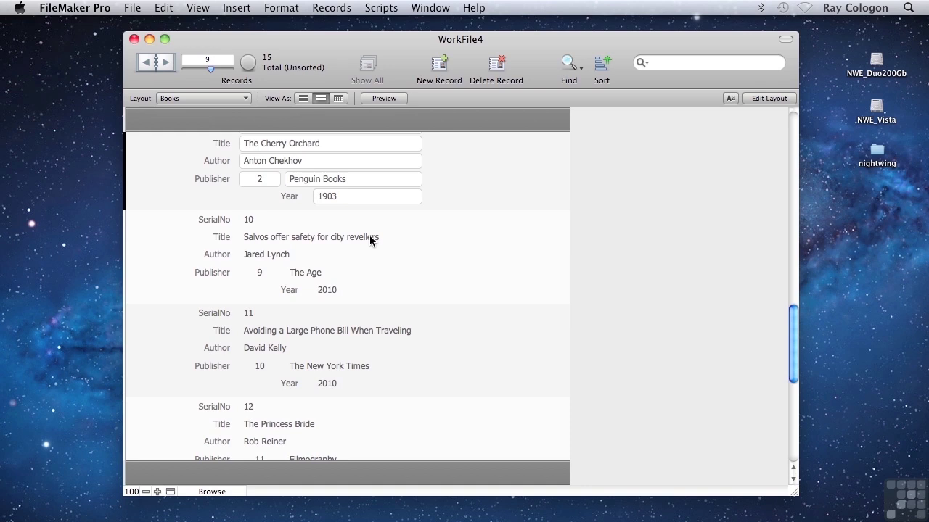
double_click(332, 181)
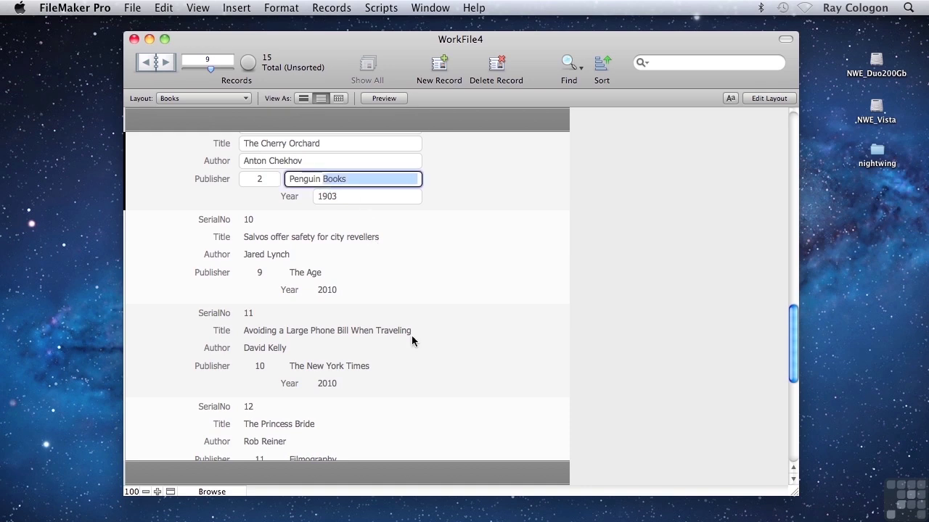
text(S)
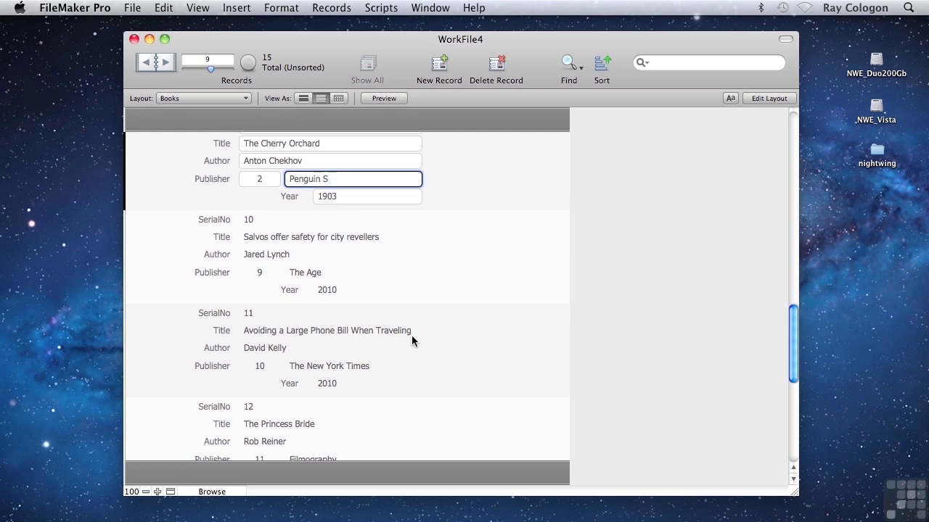
text(eries)
drag(793, 325, 787, 148)
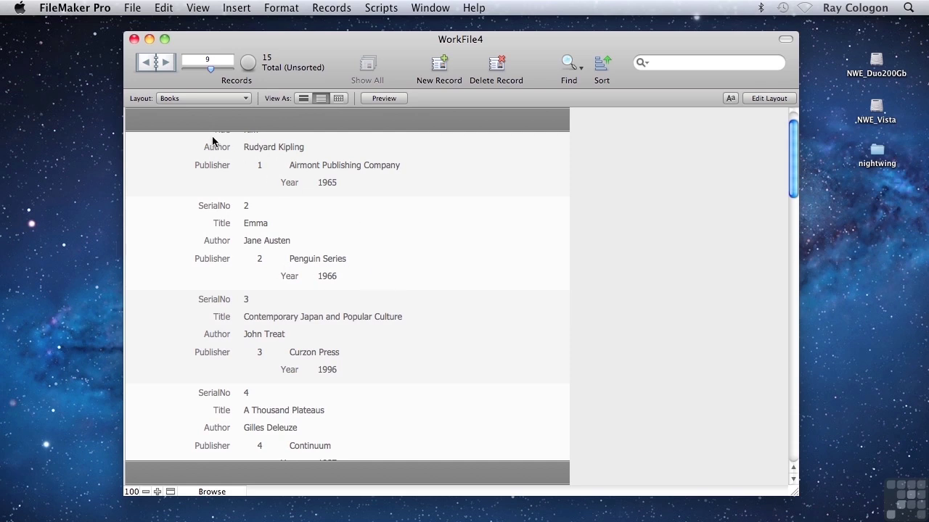
In the Publishers layout, rename publisher 2 from 'Penguin Series' back to 'Penguin Books'
click(182, 99)
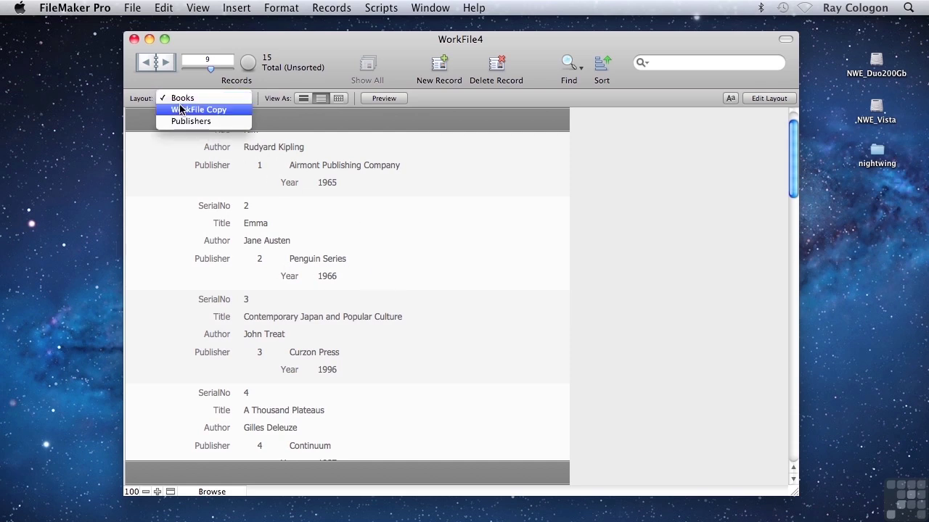
click(183, 122)
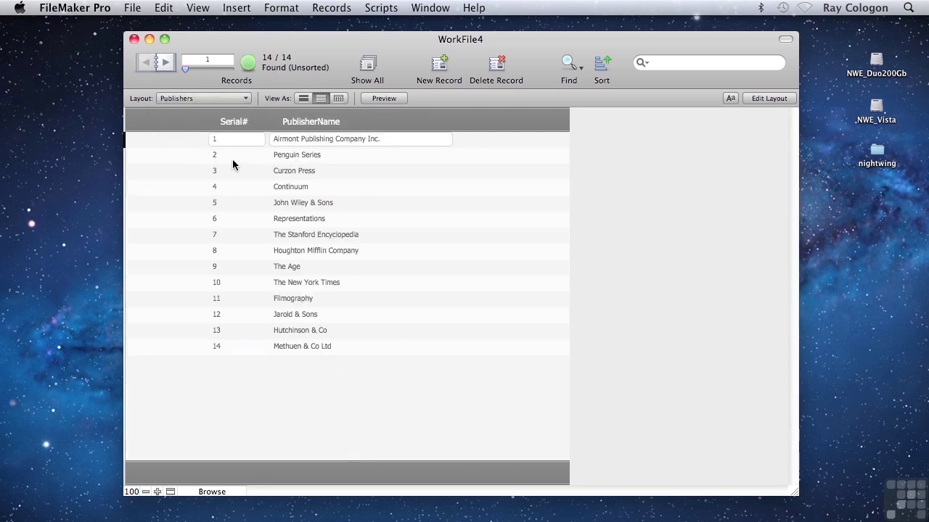
click(333, 155)
drag(323, 158, 300, 158)
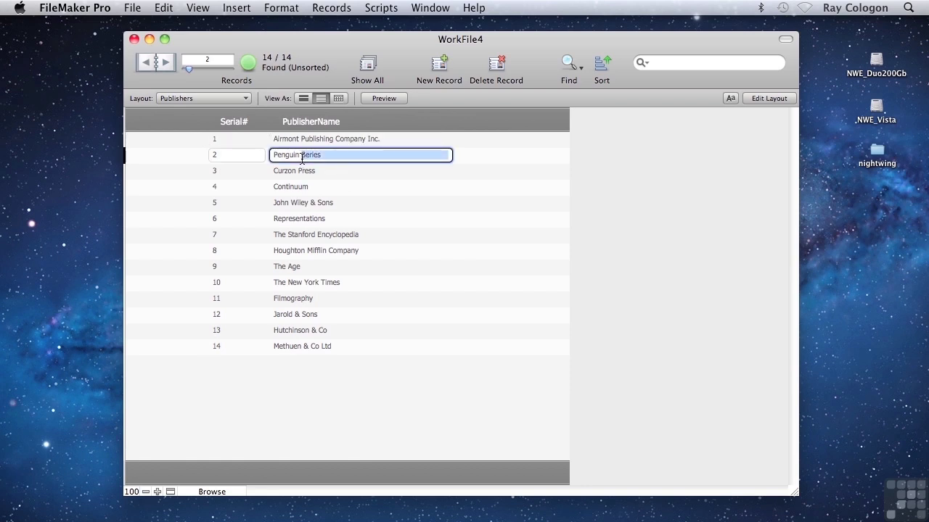
text(Books)
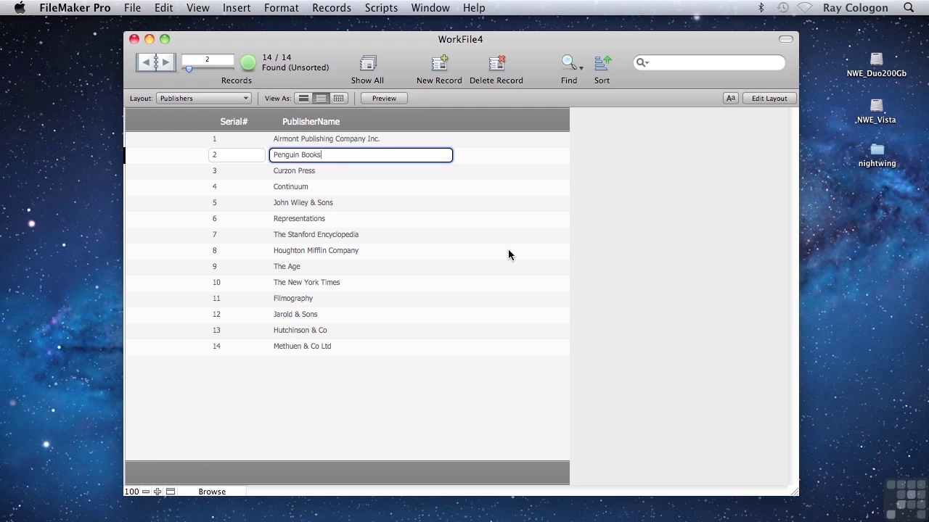
key(KP_Enter)
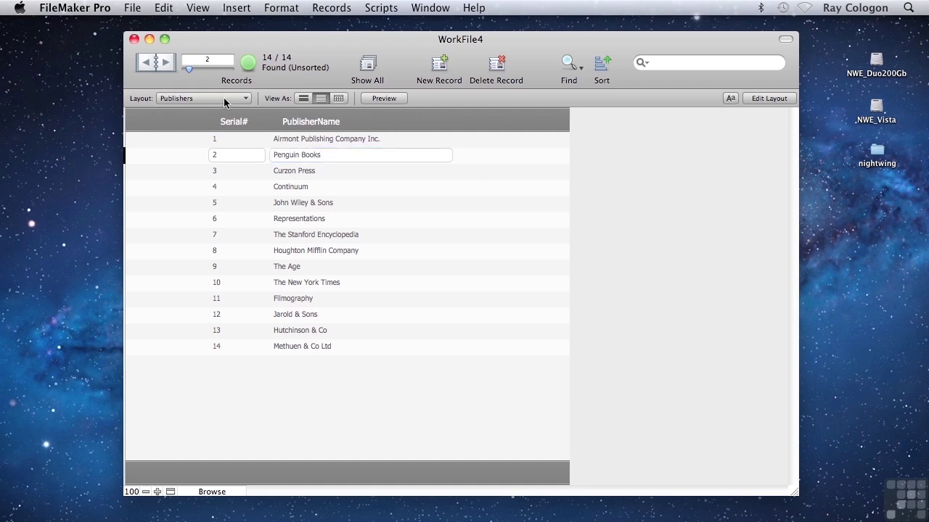
click(204, 98)
In the Books layout, confirm The Cherry Orchard (record 9) and Emma (record 2) both show Penguin Books
click(195, 74)
click(405, 432)
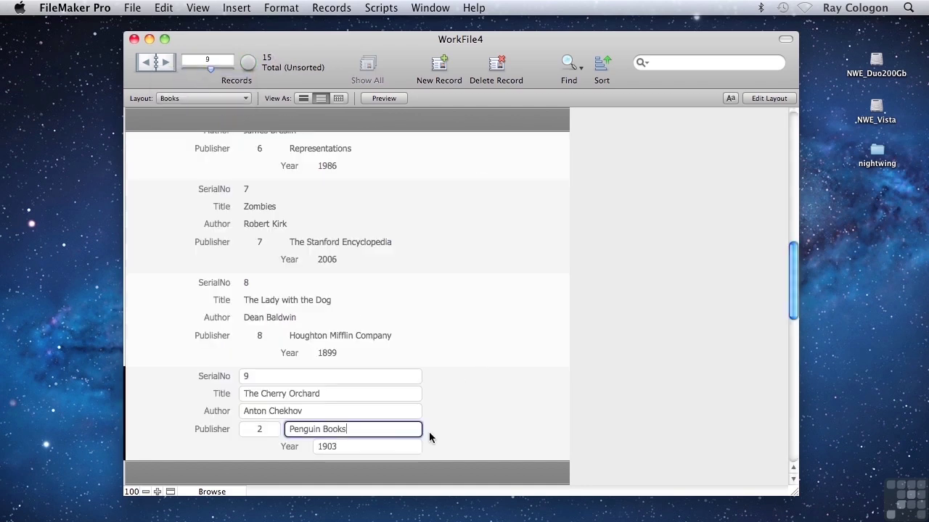
drag(798, 287, 775, 103)
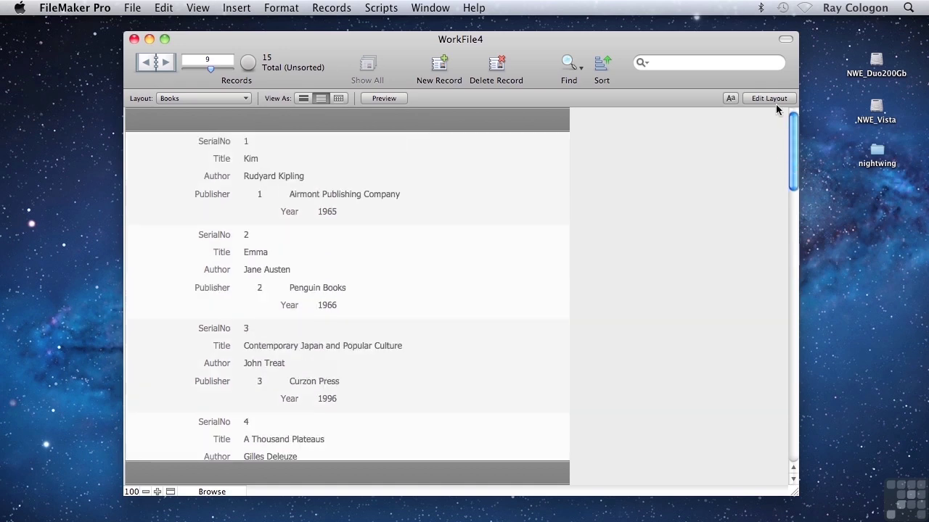
click(359, 289)
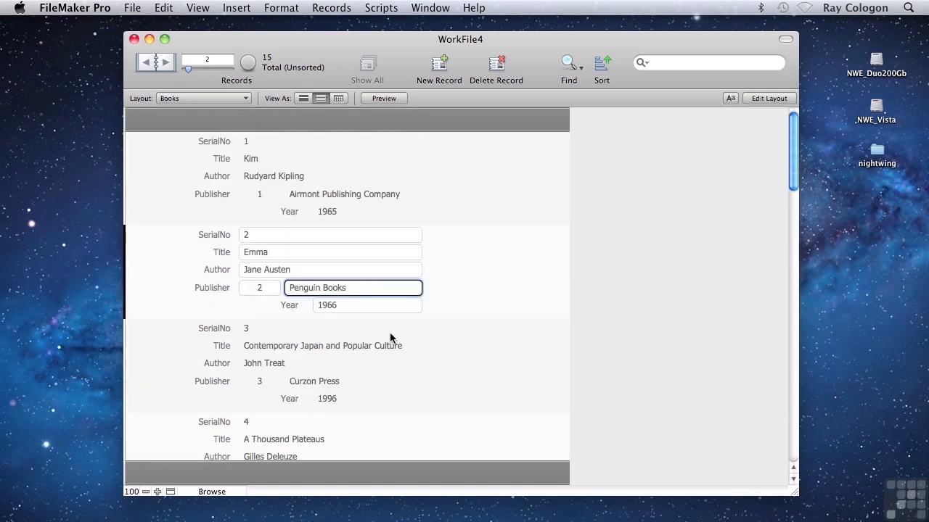